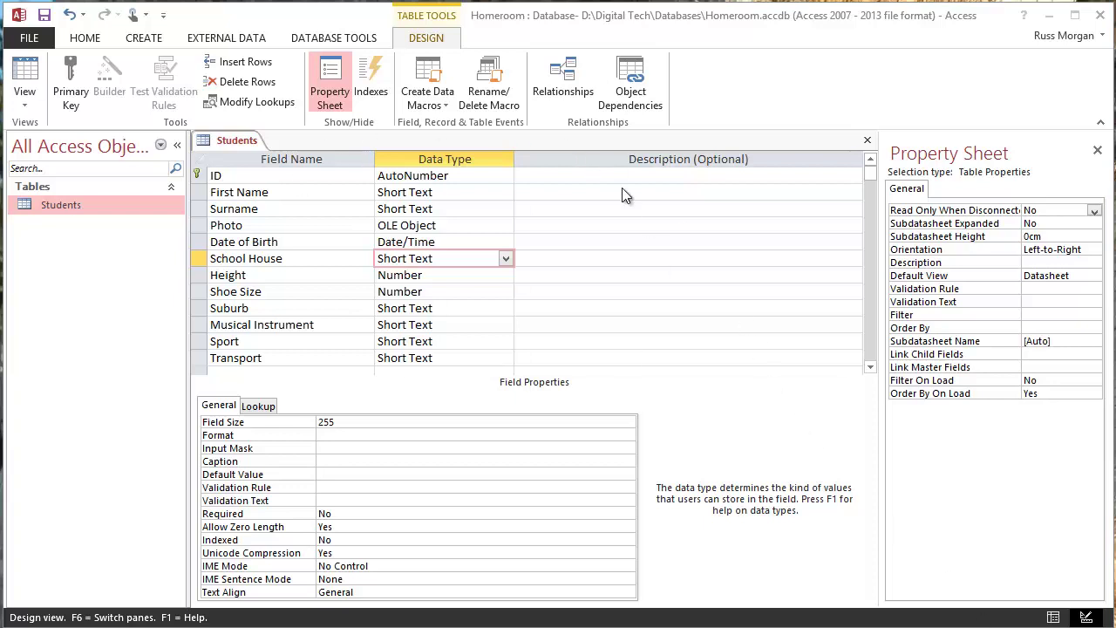
Save the Students table design and switch it to Datasheet view.
click(27, 71)
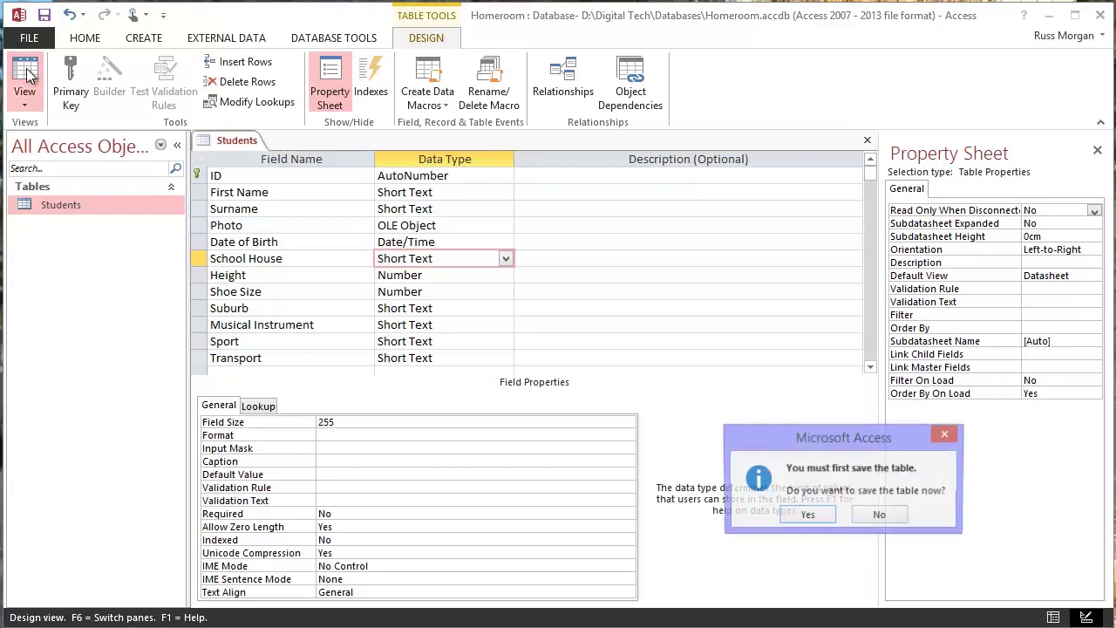
click(808, 516)
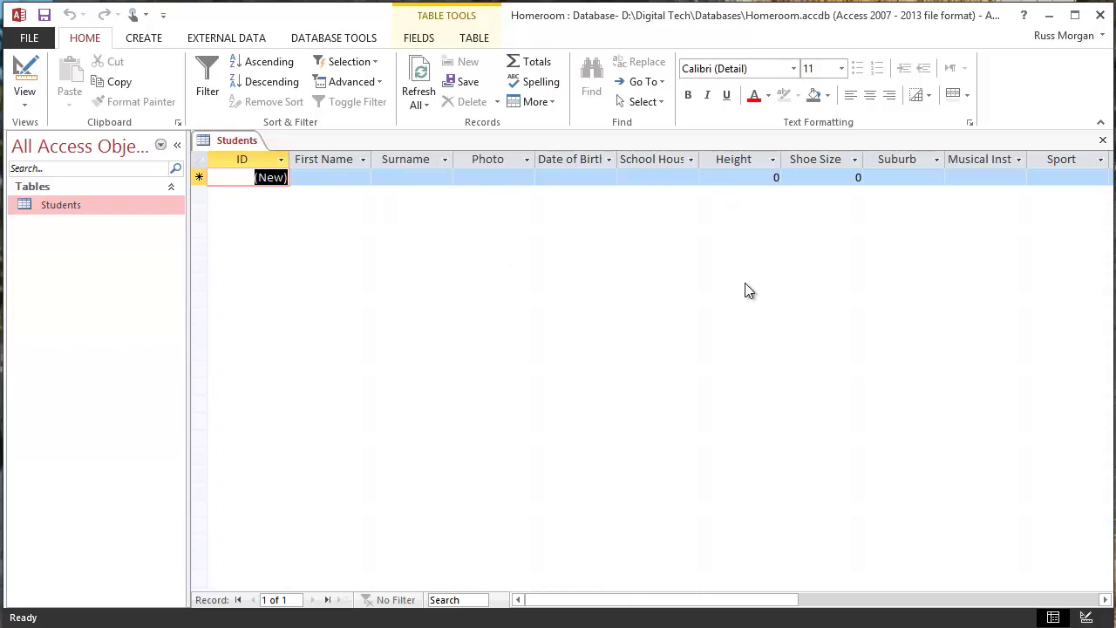
Enter the student's first name and surname in the new Students record.
click(347, 178)
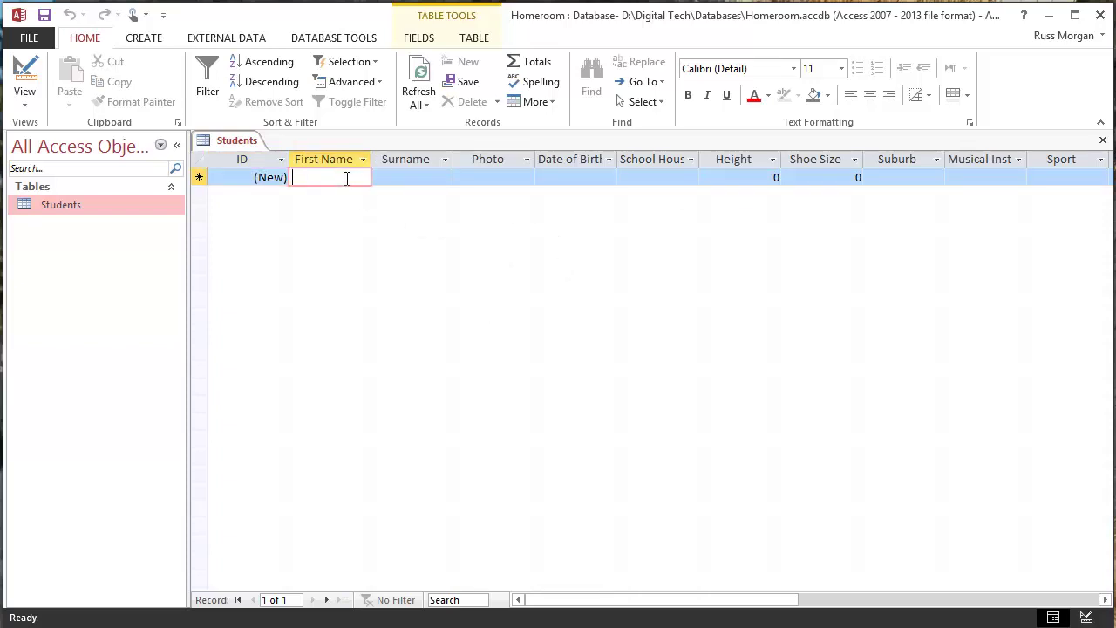
text(Bart)
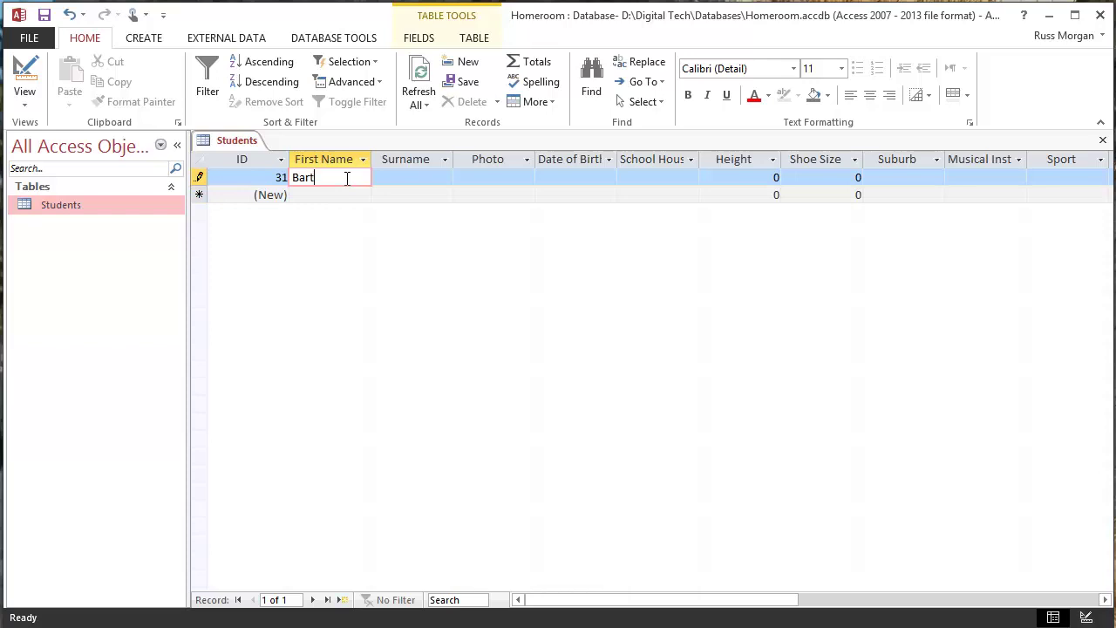
click(395, 177)
text(S)
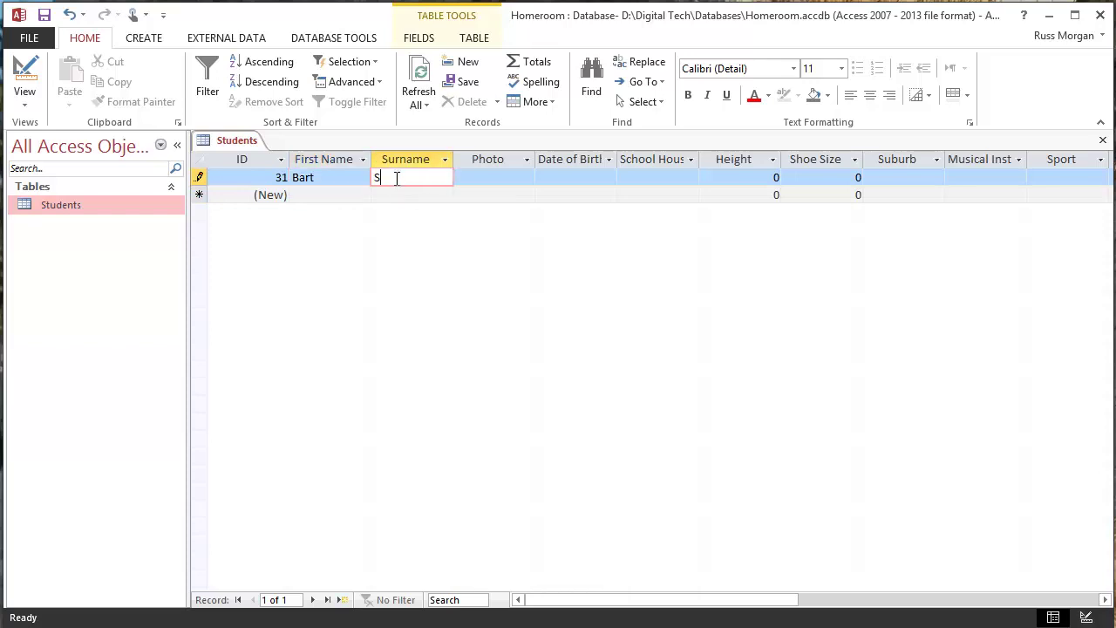
text(impson)
click(573, 177)
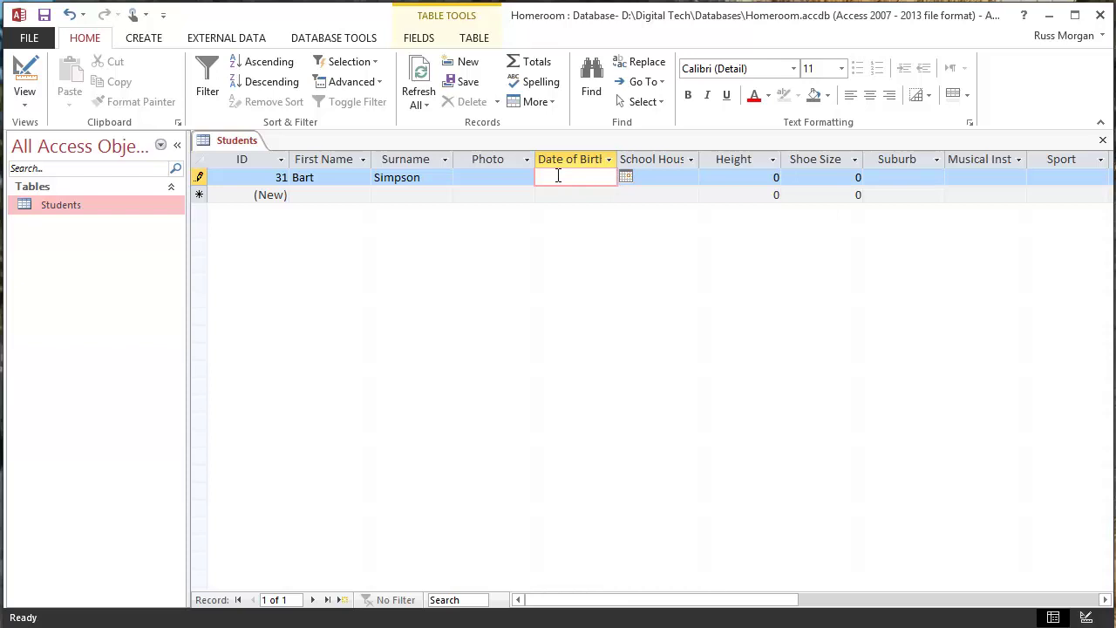
text(23/2/1989)
click(601, 202)
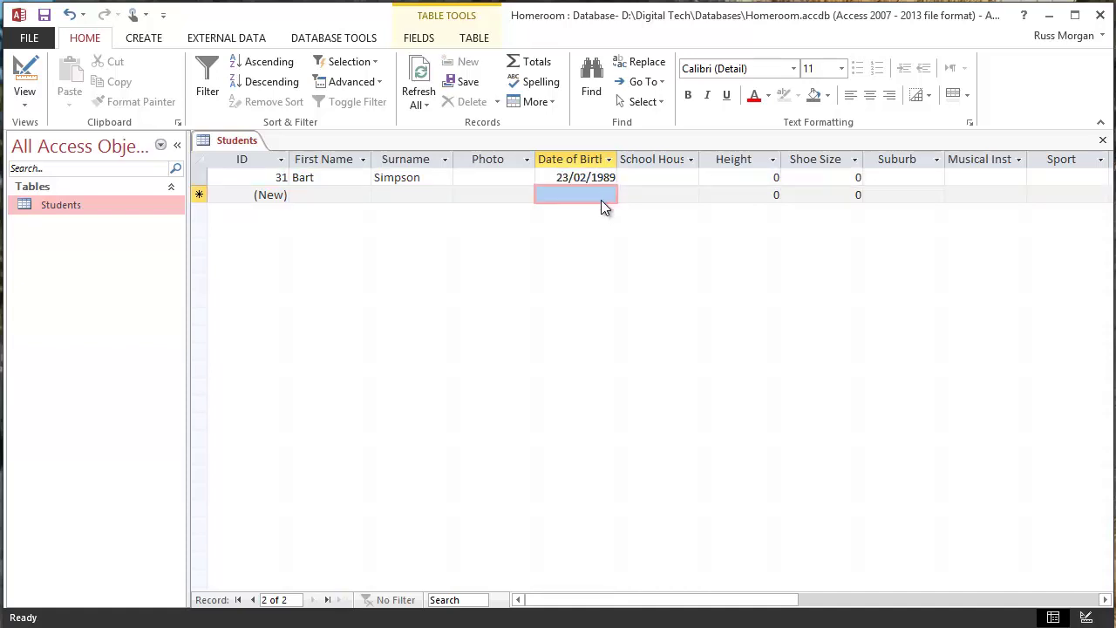
click(593, 177)
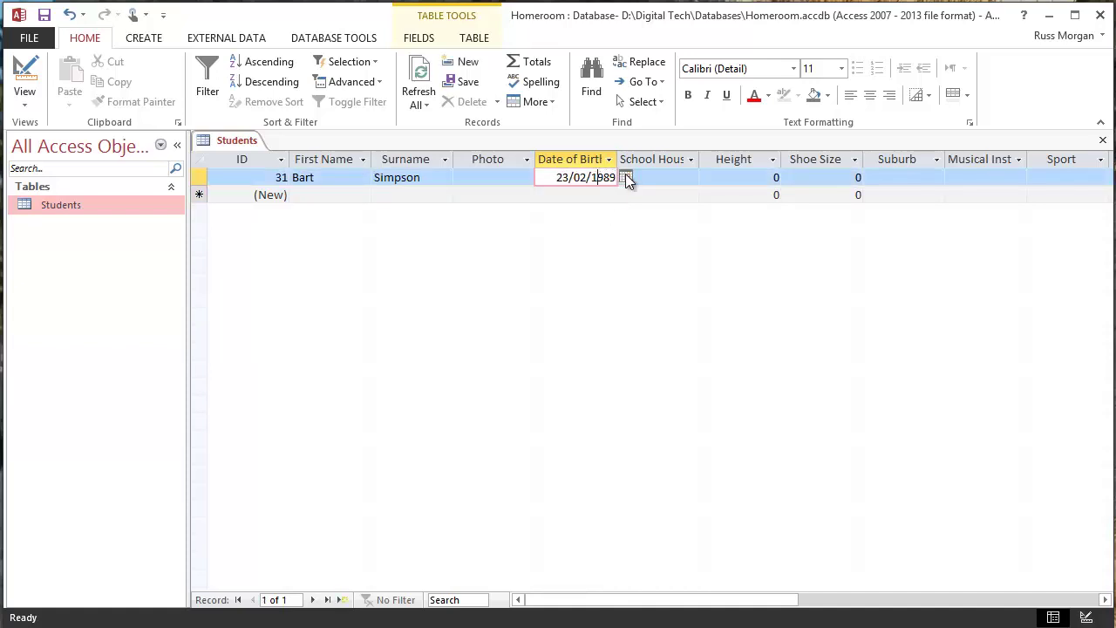
click(626, 177)
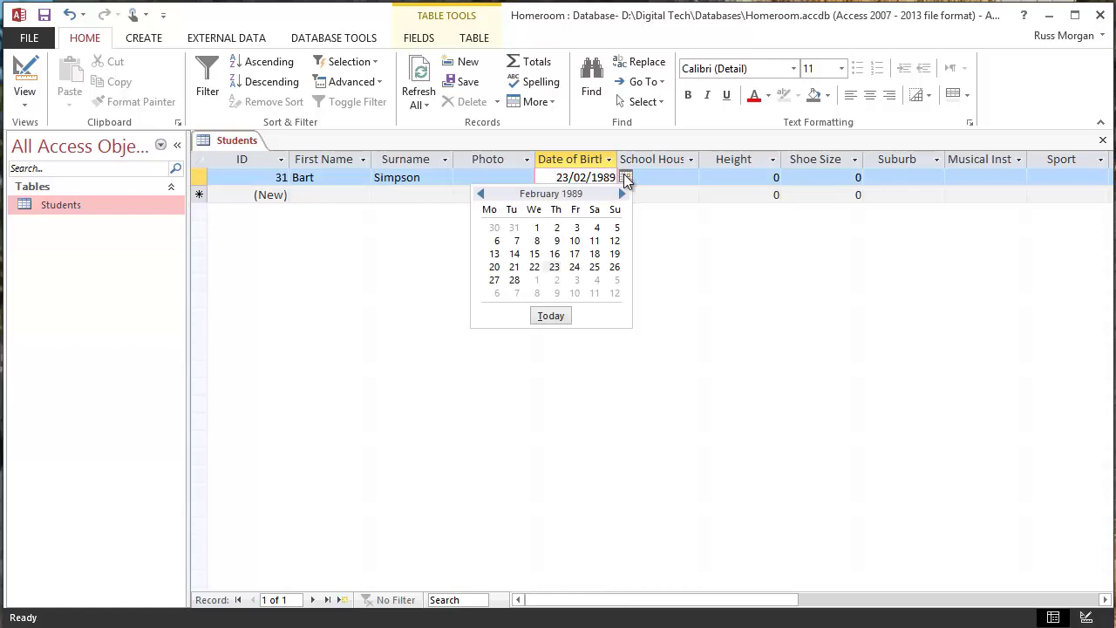
click(534, 267)
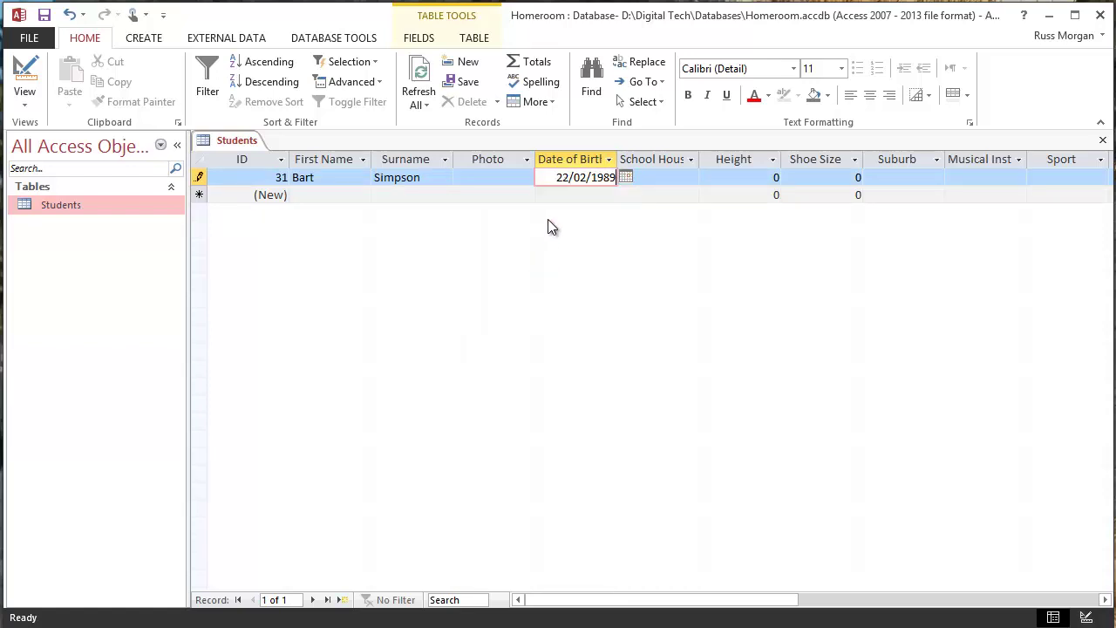
Choose Mornane as School House and enter Height 120 and Shoe Size 10.
click(663, 178)
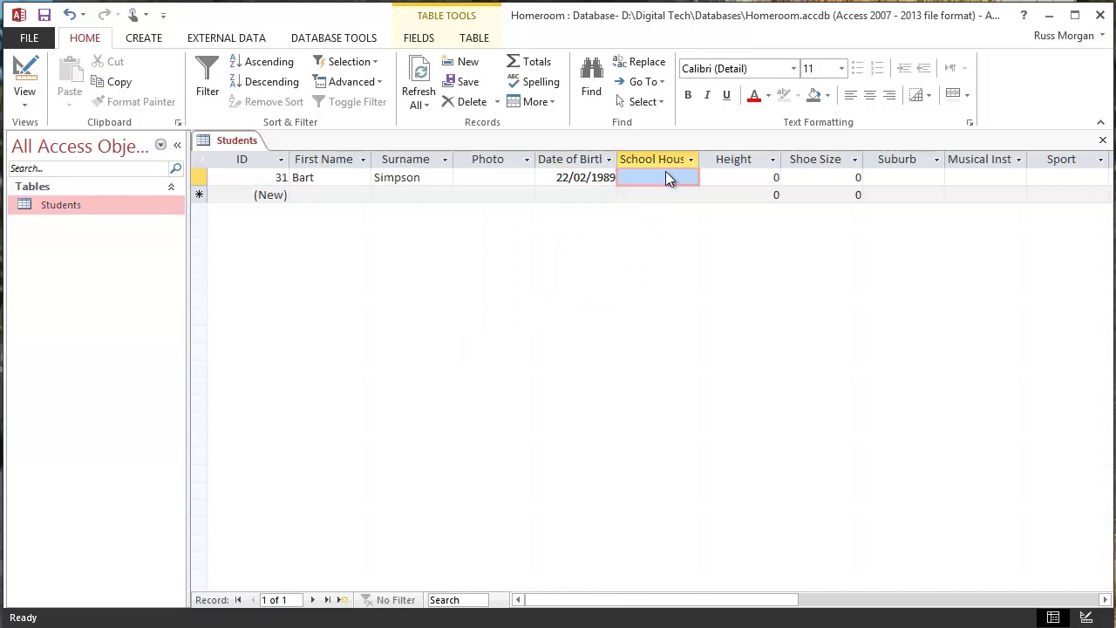
click(691, 178)
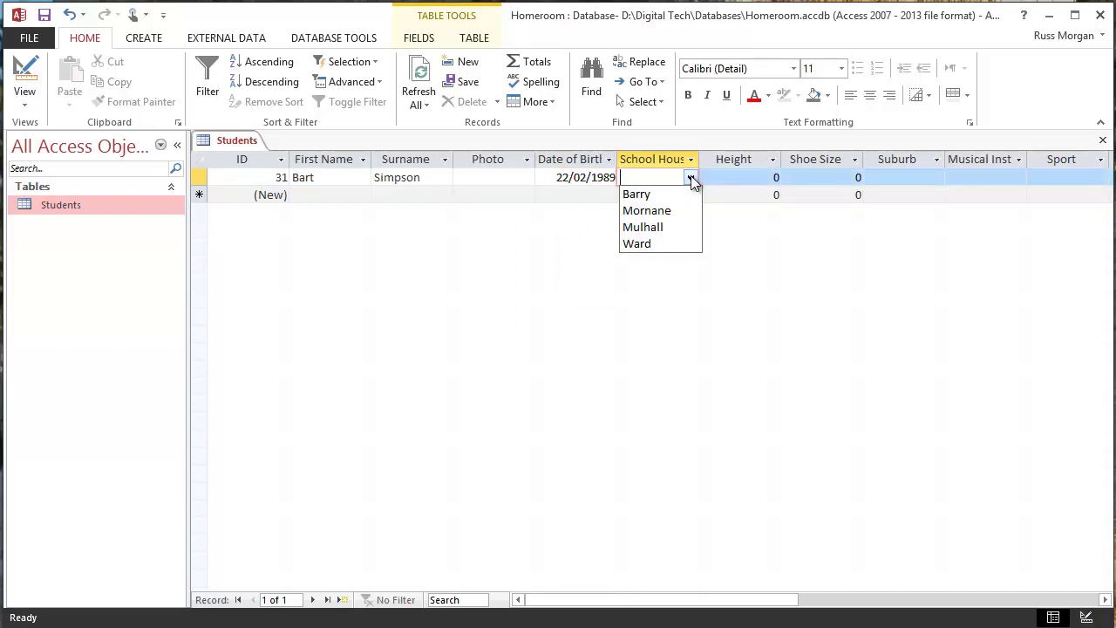
click(663, 210)
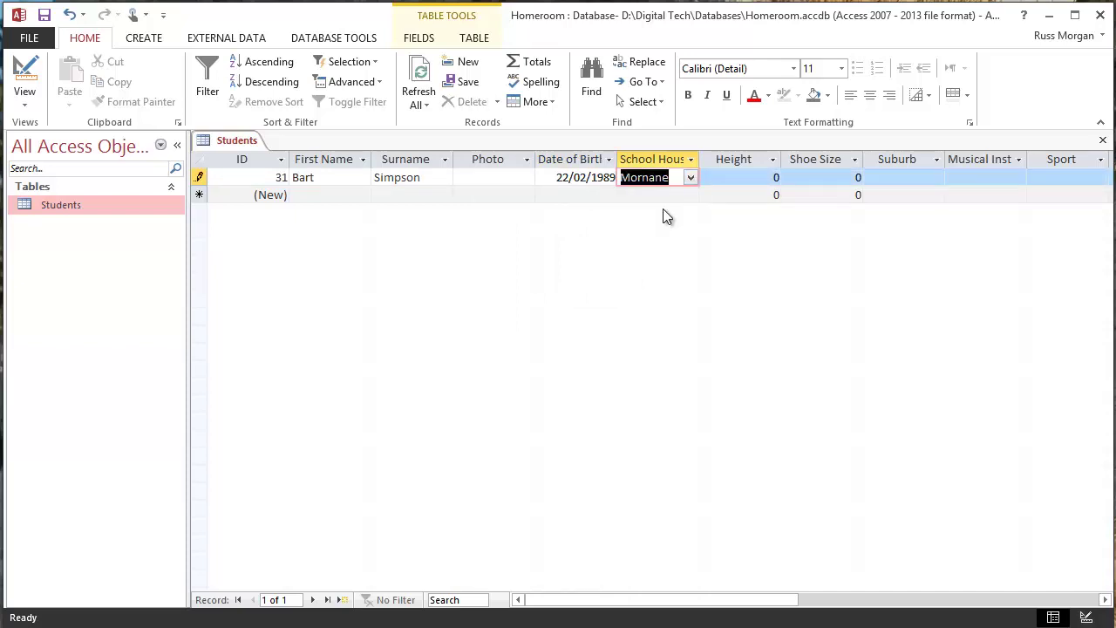
click(761, 175)
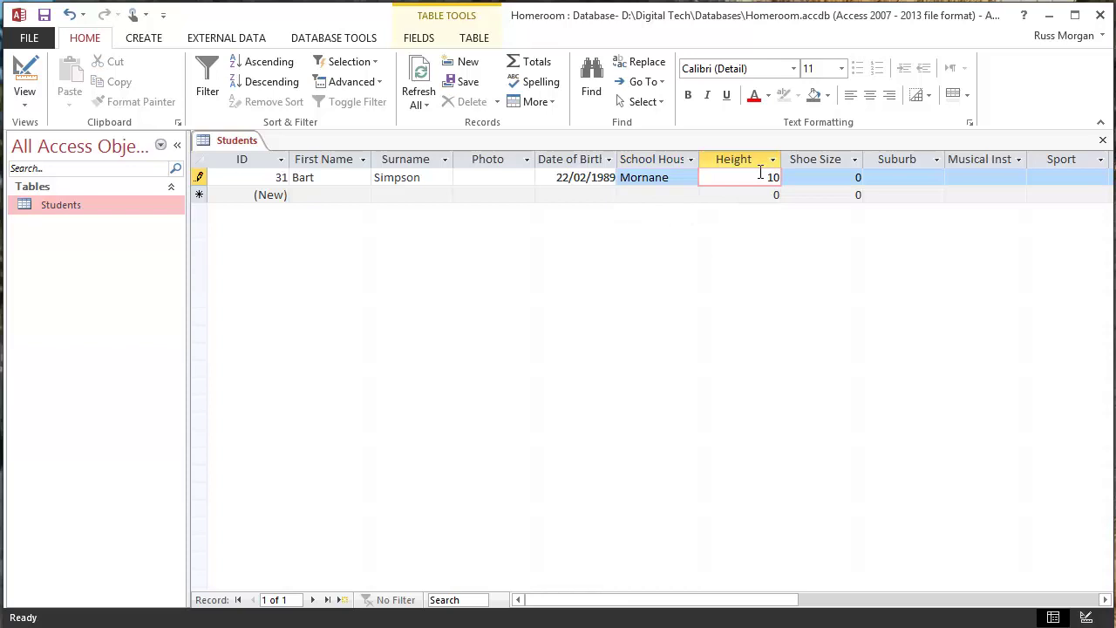
click(854, 179)
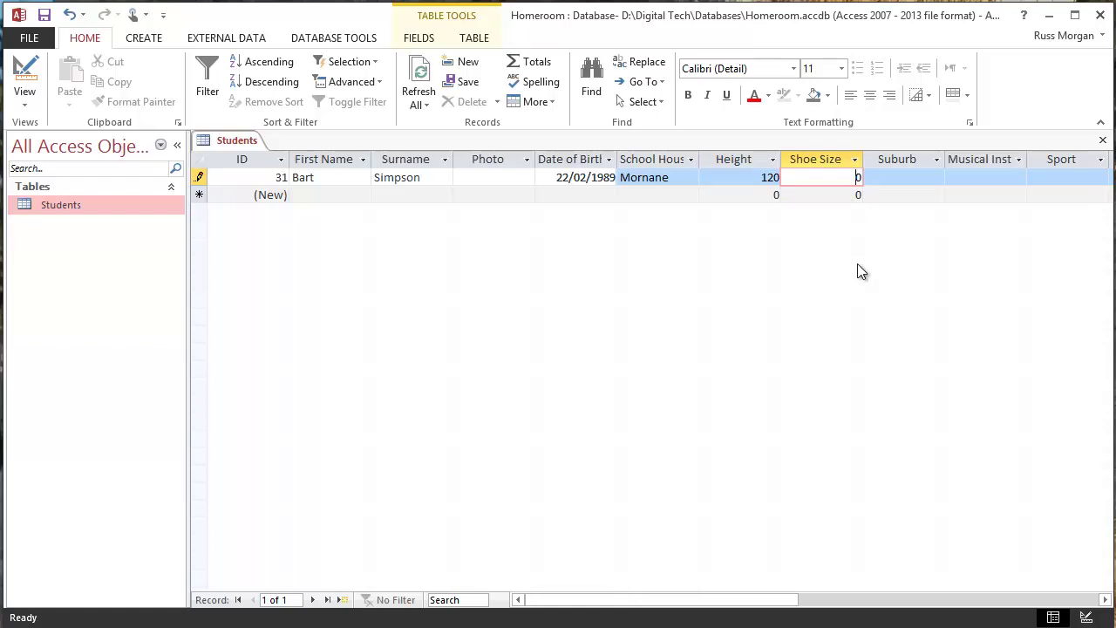
text(1)
Enter Suburb Carindale, Musical Instrument Flute and Sport Football.
click(902, 176)
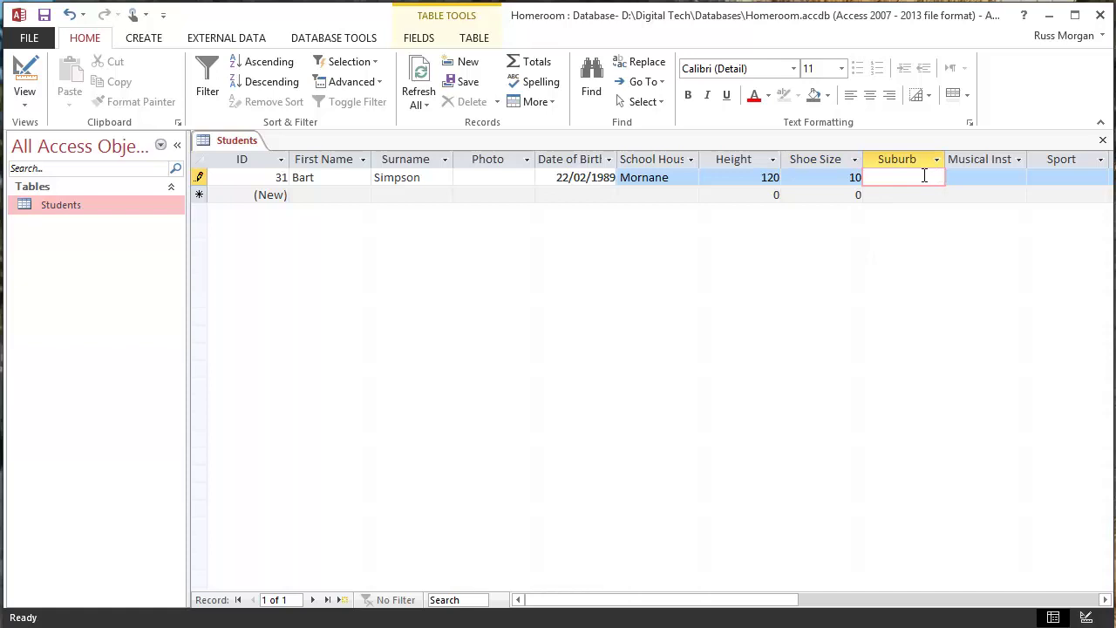
text(Carindale)
click(983, 179)
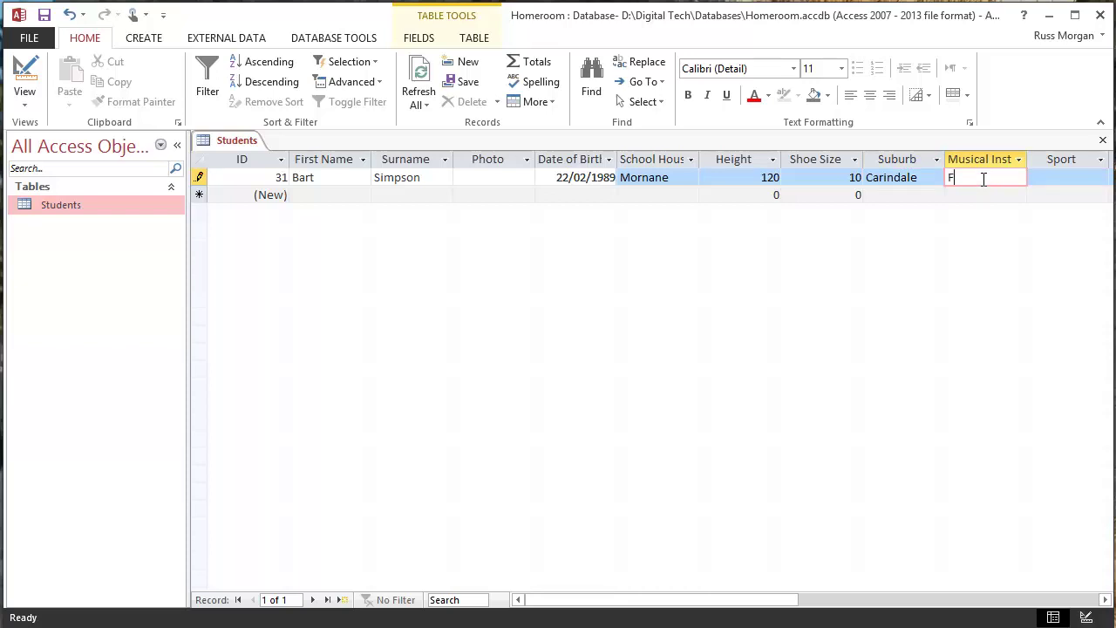
text(Flute)
click(1059, 178)
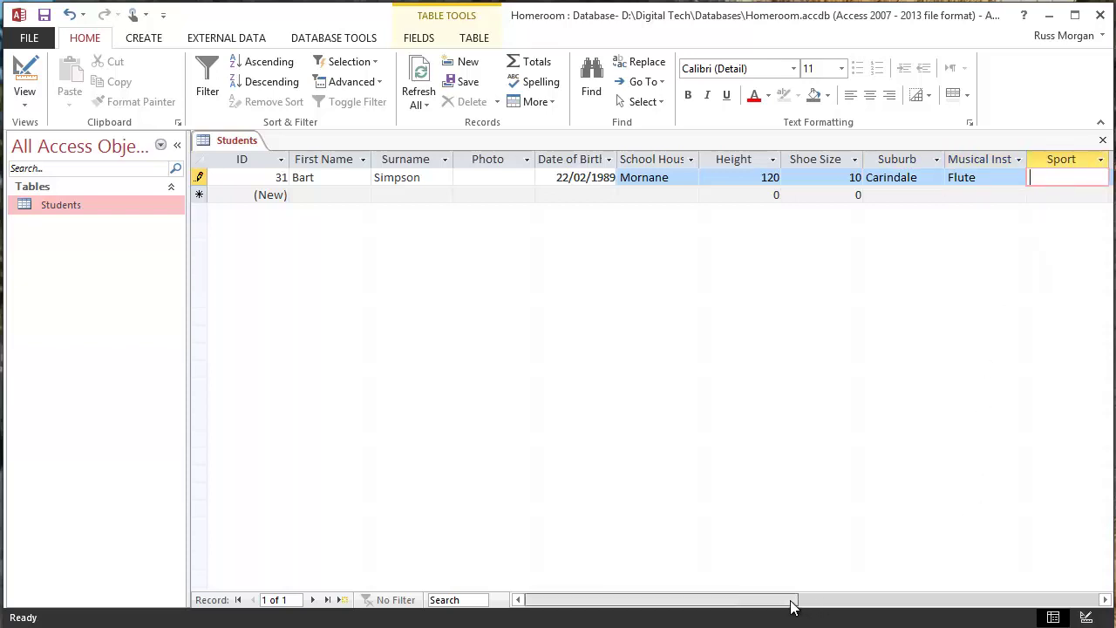
drag(792, 606, 884, 606)
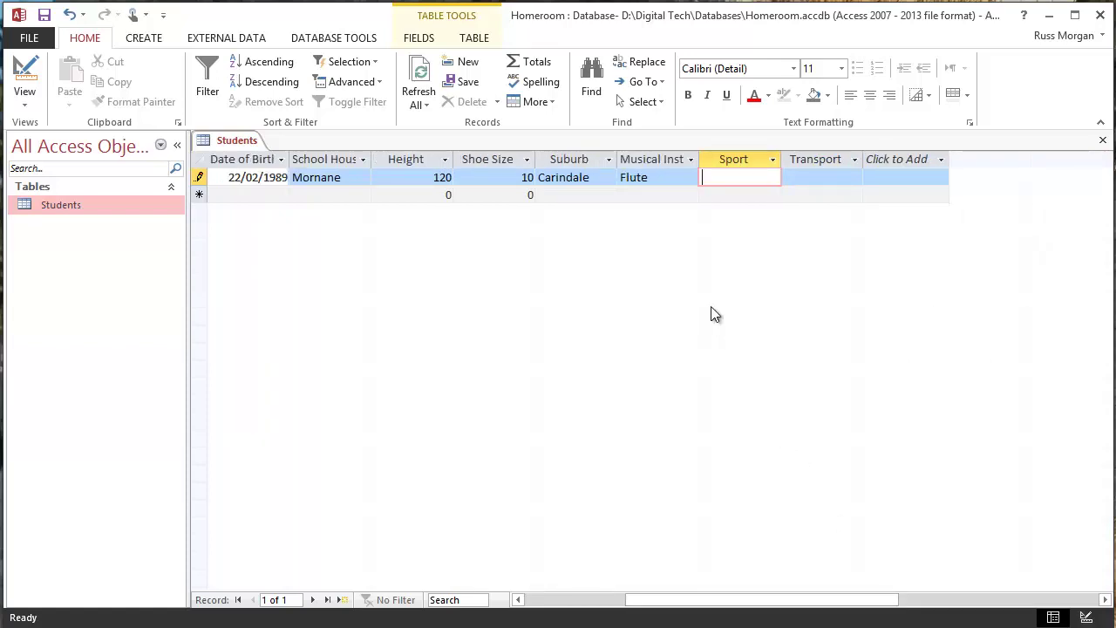
text(Football)
Choose Car as Transport and save the completed record.
click(812, 177)
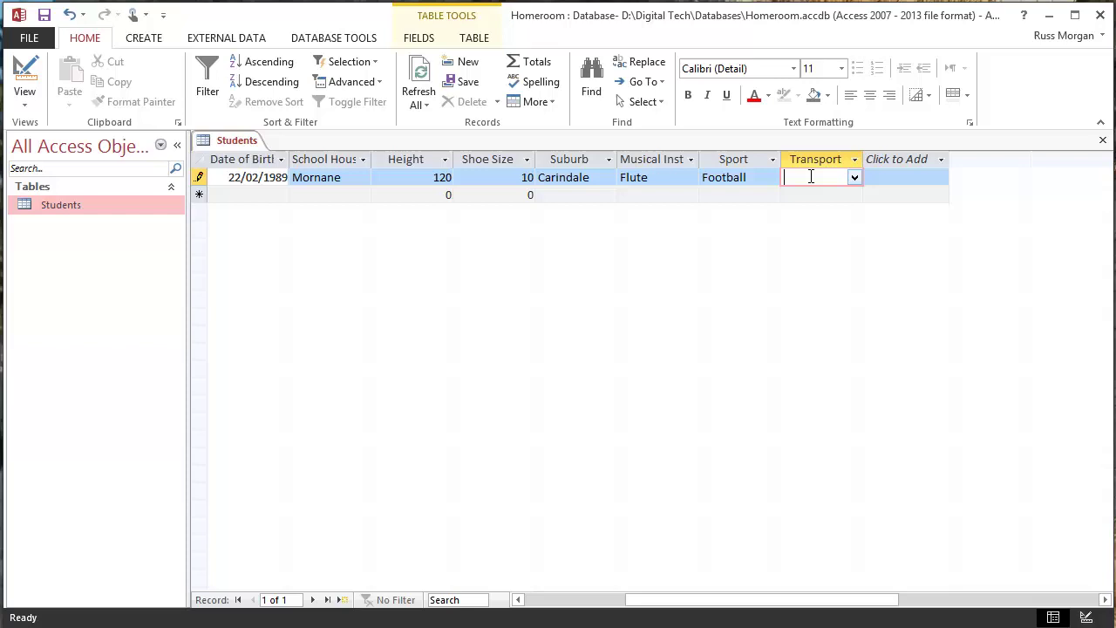
click(855, 177)
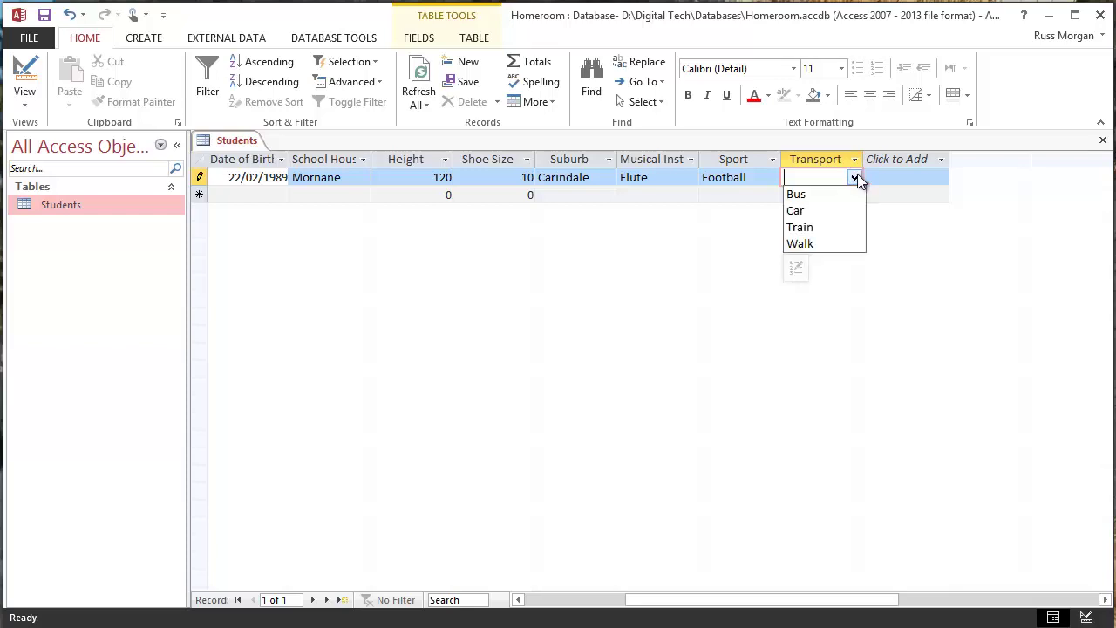
click(798, 210)
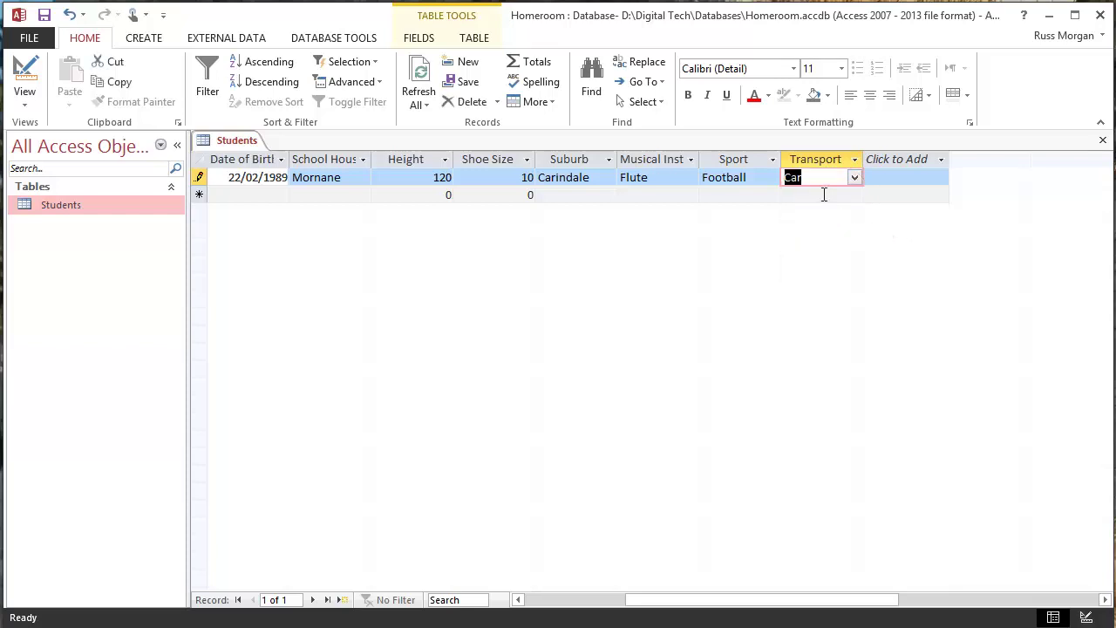
click(824, 195)
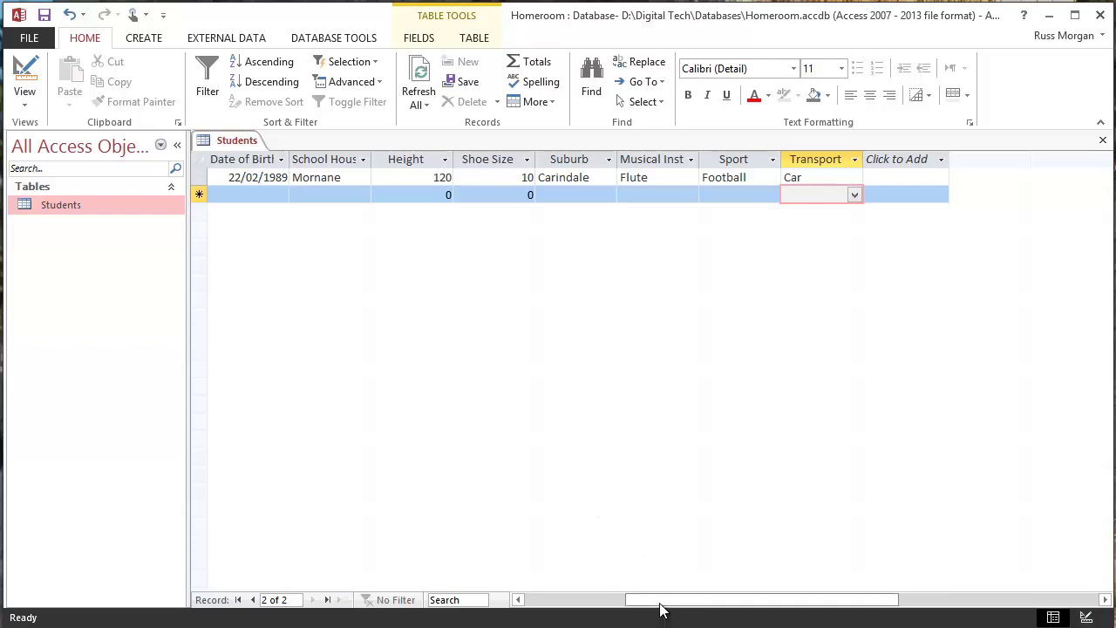
Delete the existing student record (ID 31), confirming the deletion.
drag(660, 609, 553, 608)
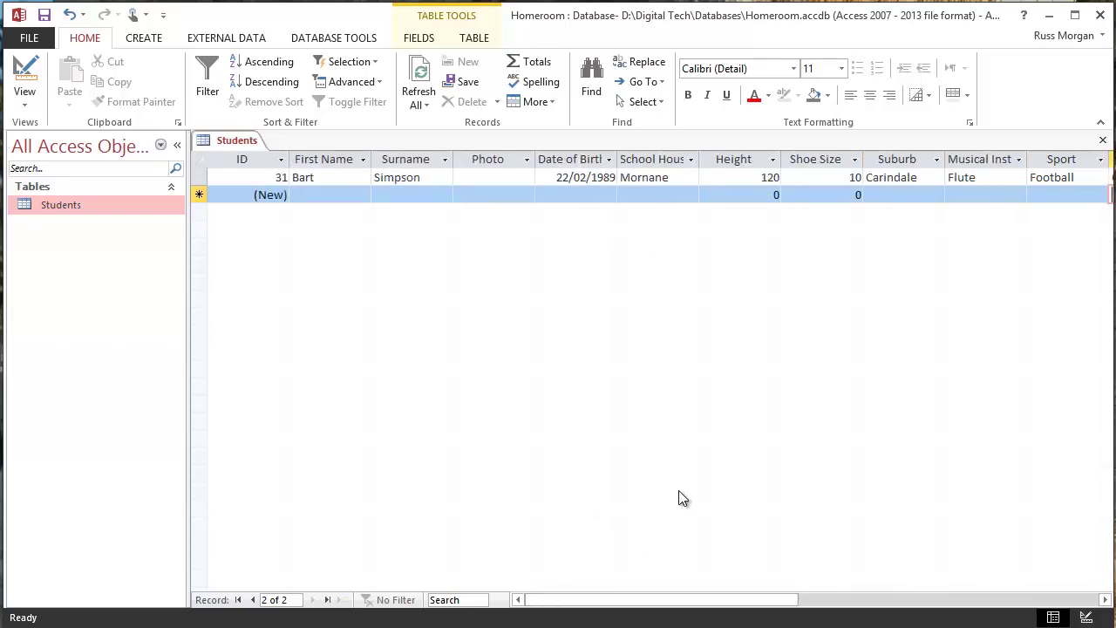
click(199, 177)
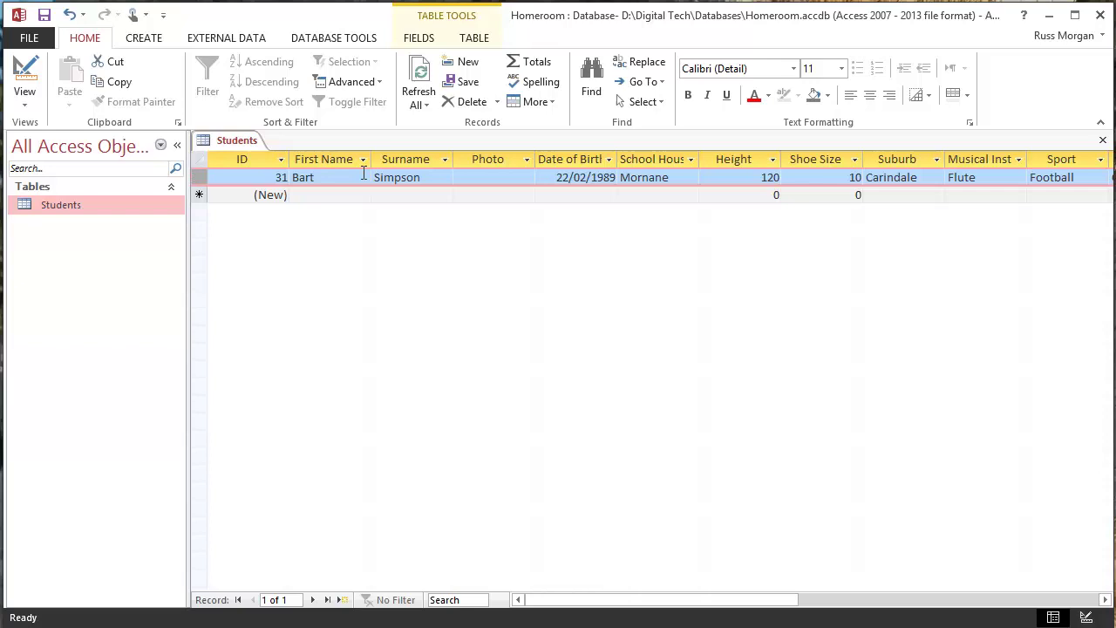
click(470, 104)
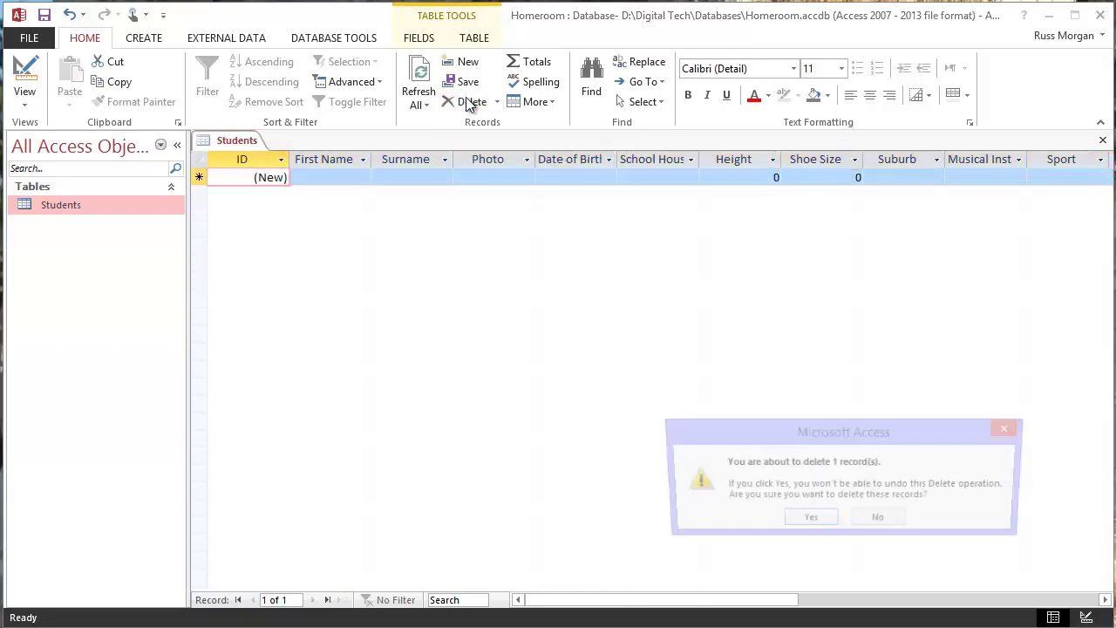
click(809, 521)
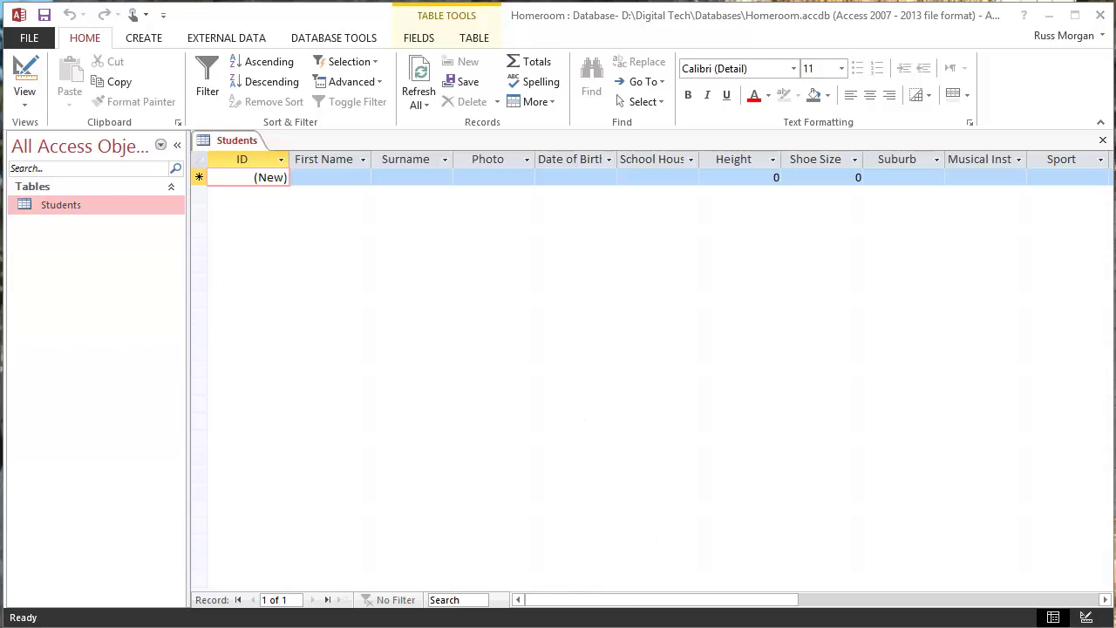
Review the four student rows in HomeroomData.xlsx in Excel, then close Excel.
key(alt+Tab)
key(alt+Tab)
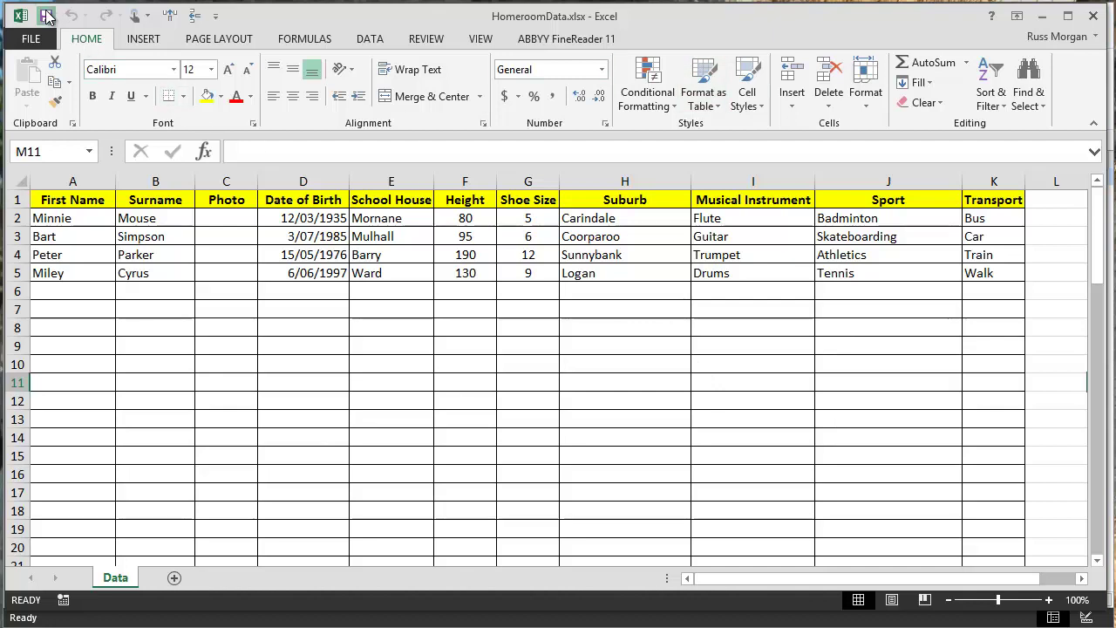
click(1093, 16)
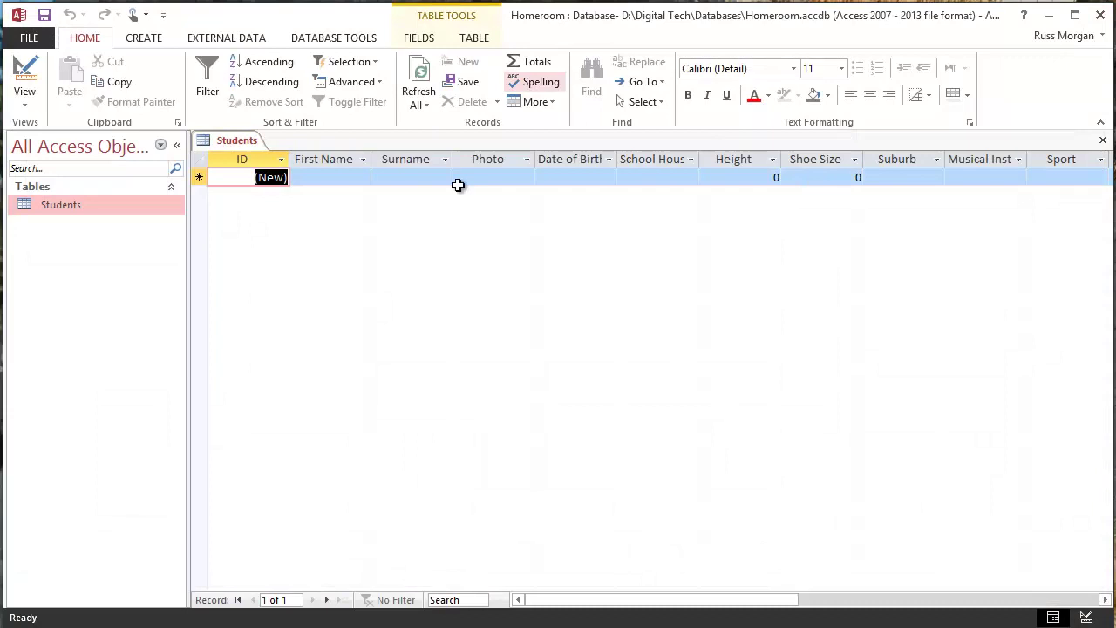
Close the Students table and start an Excel import from External Data.
click(1104, 142)
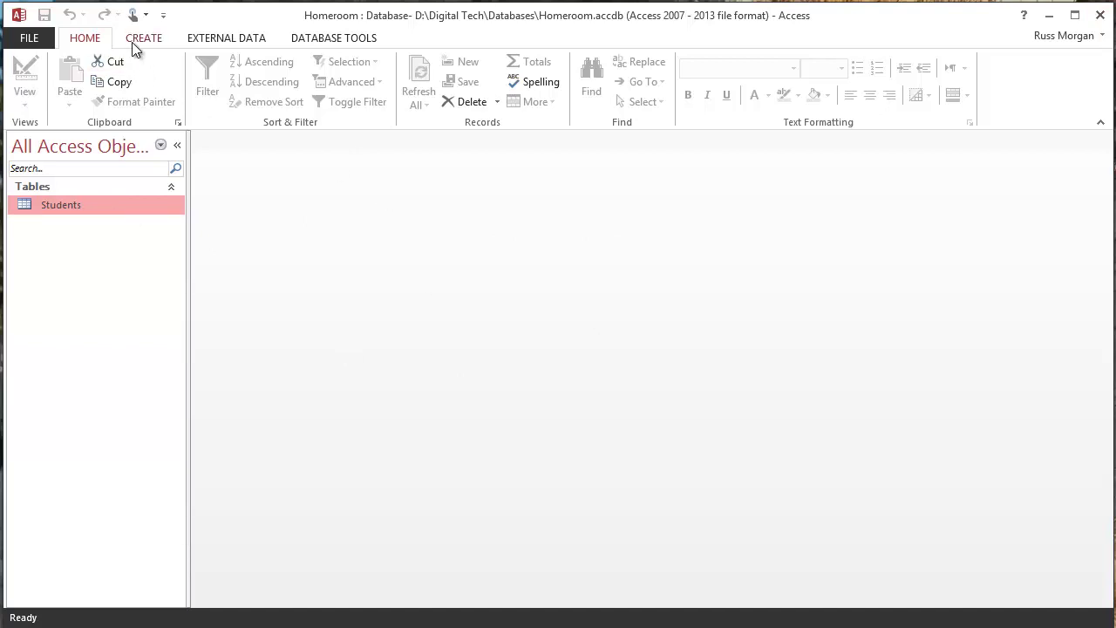
click(218, 41)
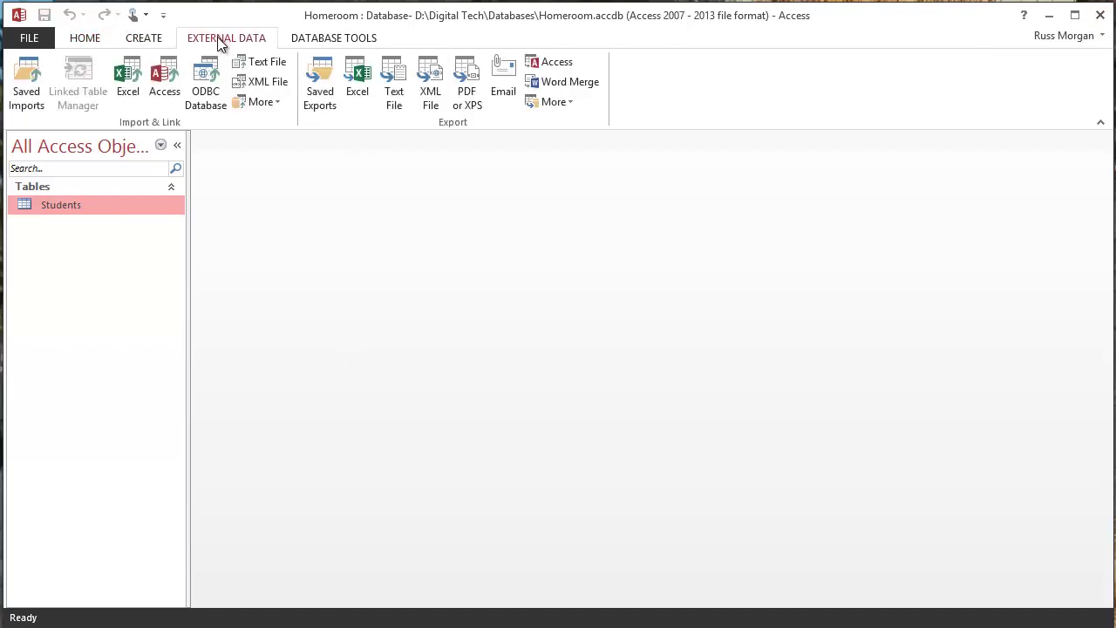
click(128, 77)
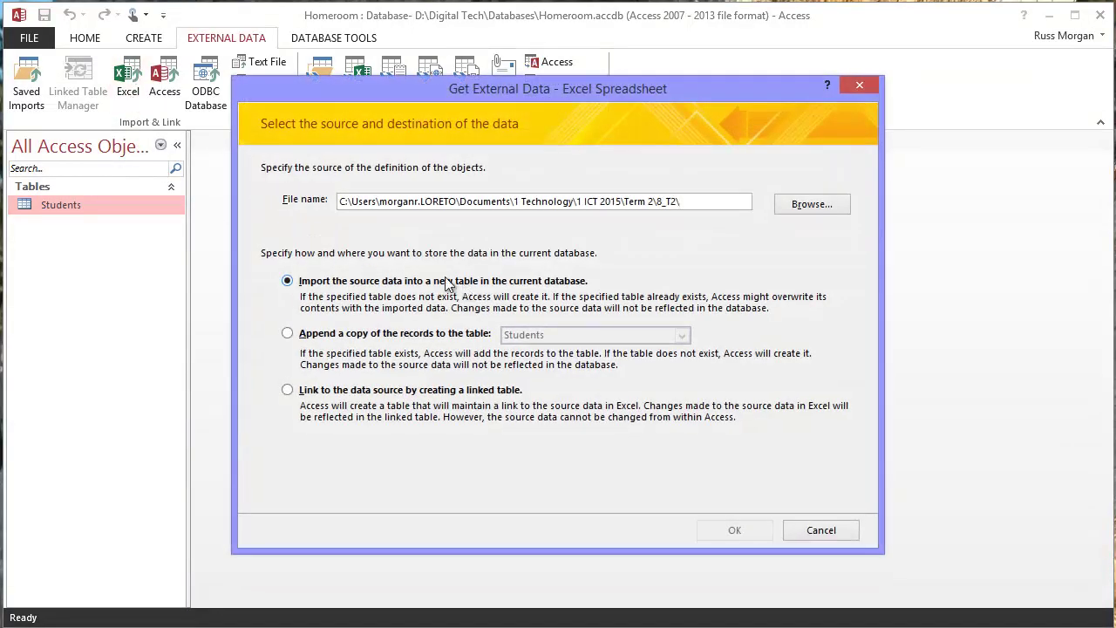
Select HomeroomData.xlsx as the source and append its records to the Students table.
click(811, 206)
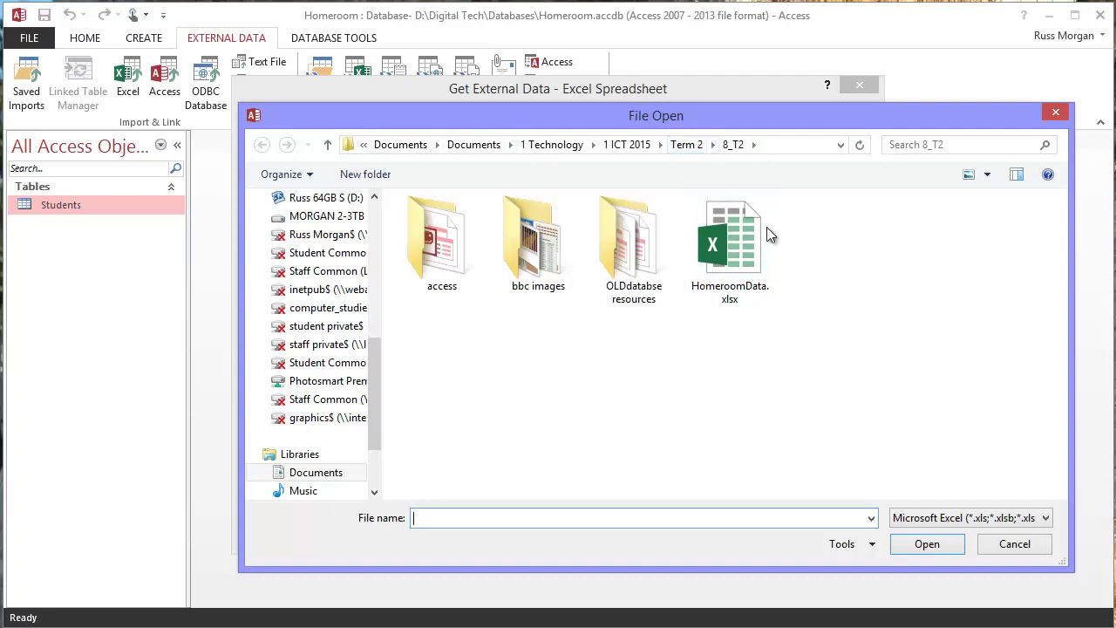
click(735, 234)
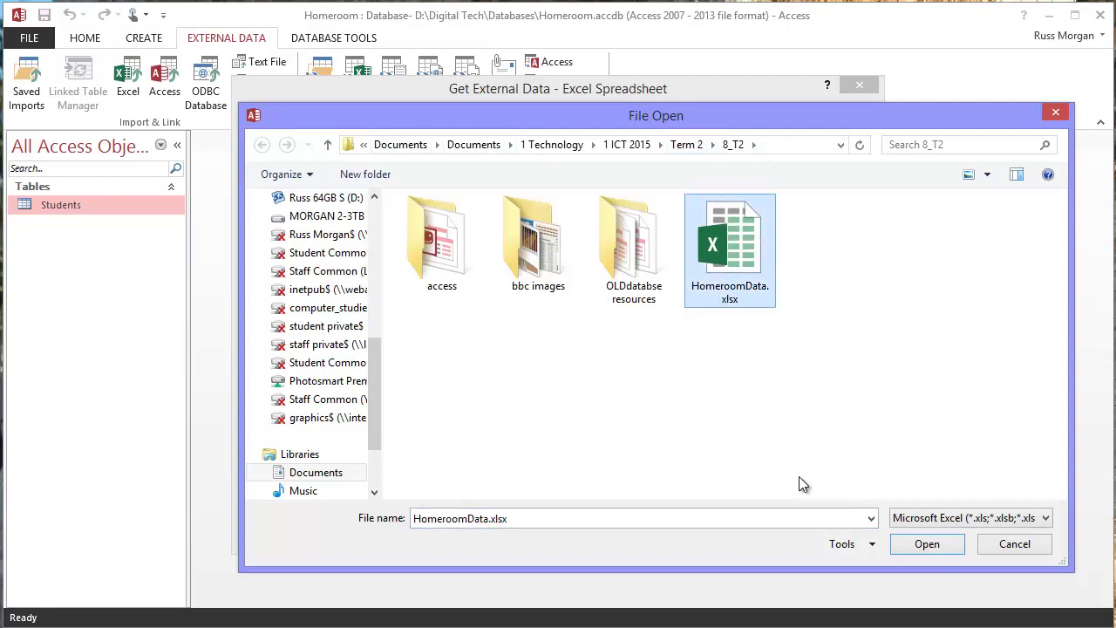
click(925, 542)
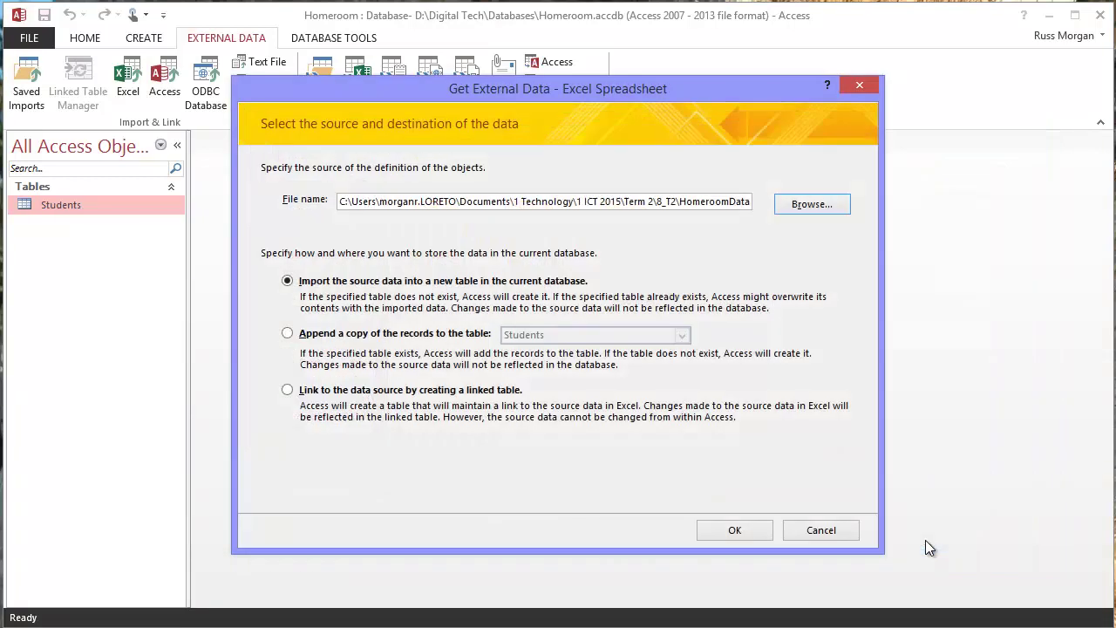
click(288, 334)
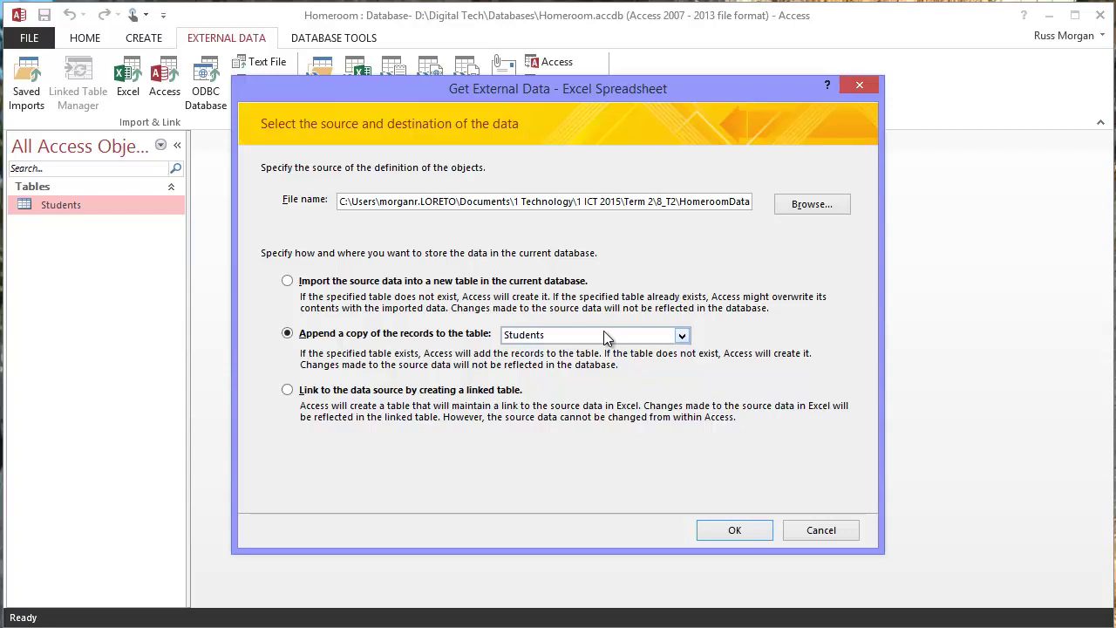
click(733, 530)
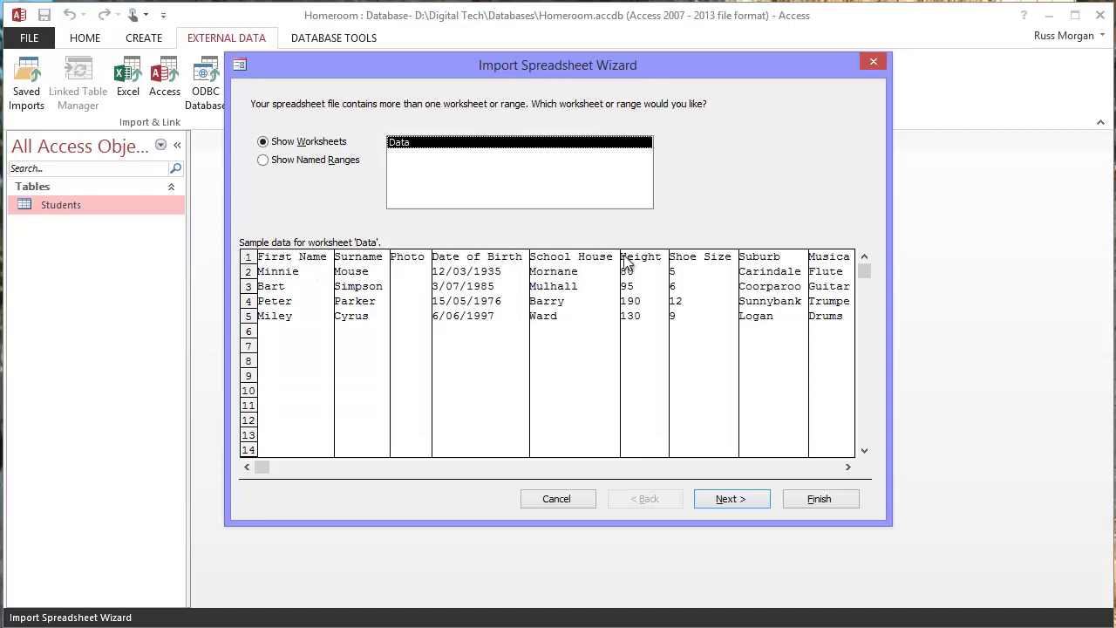
Import the Data worksheet with first-row headings into Students, not saving the import steps.
click(726, 503)
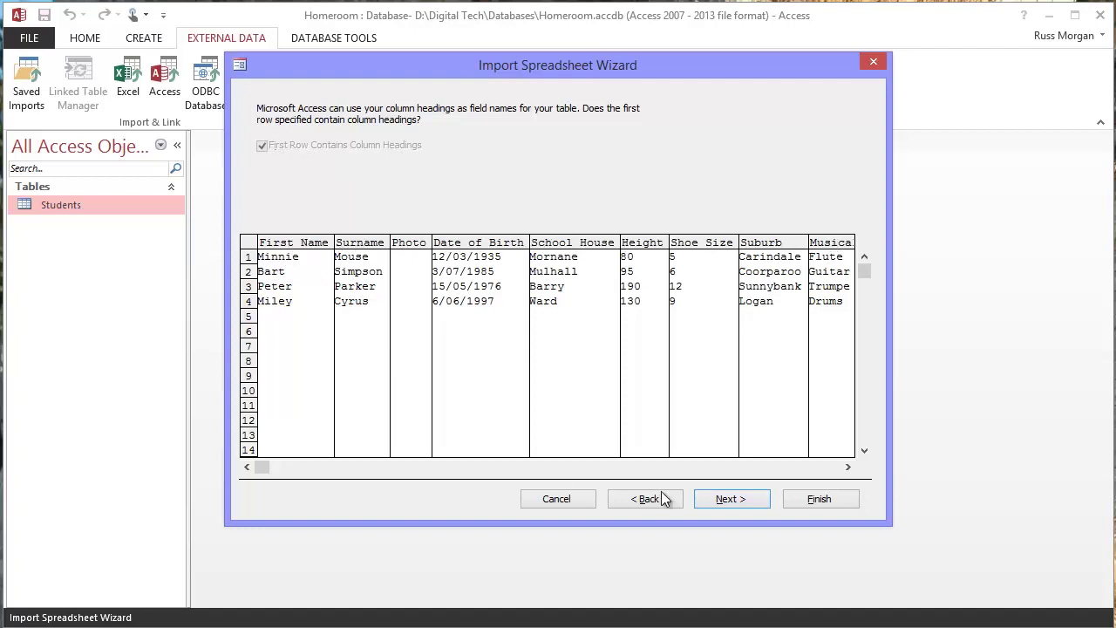
click(731, 499)
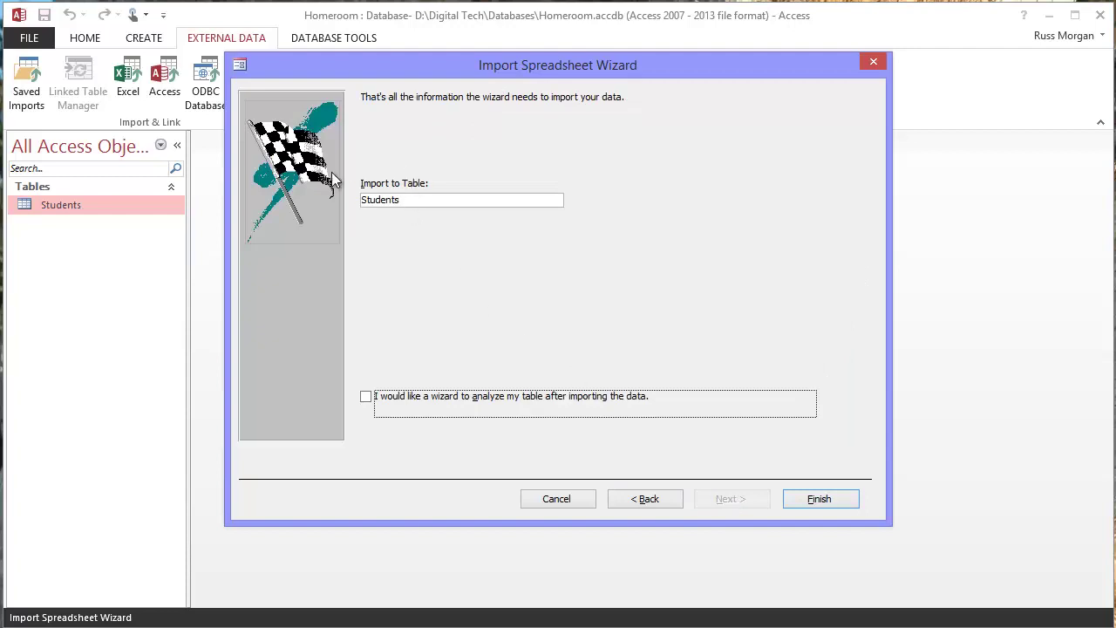
click(820, 501)
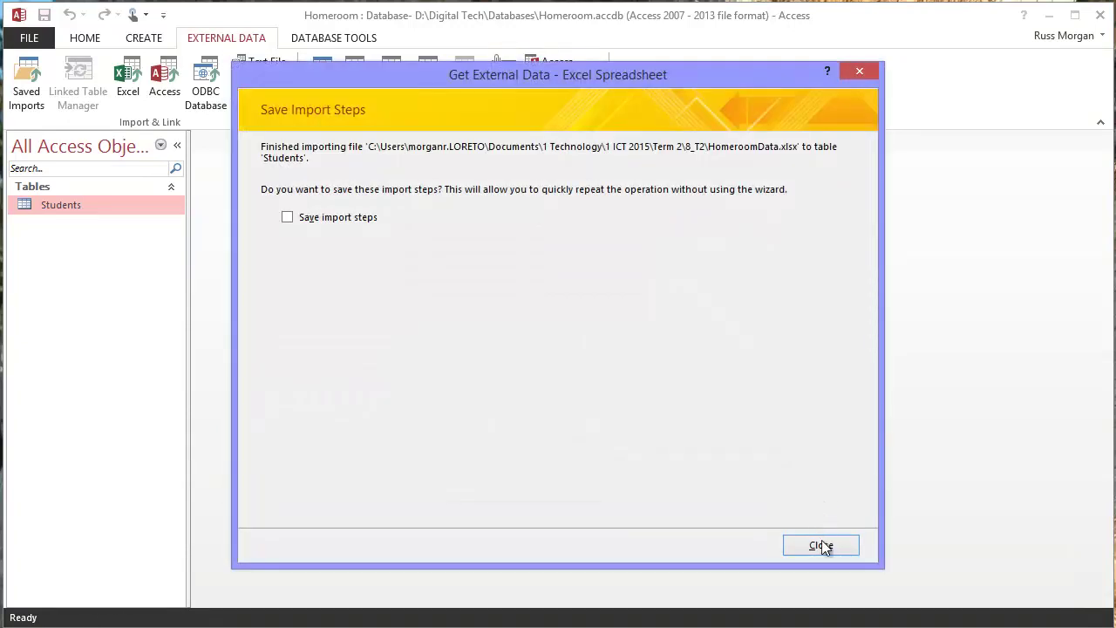
click(825, 546)
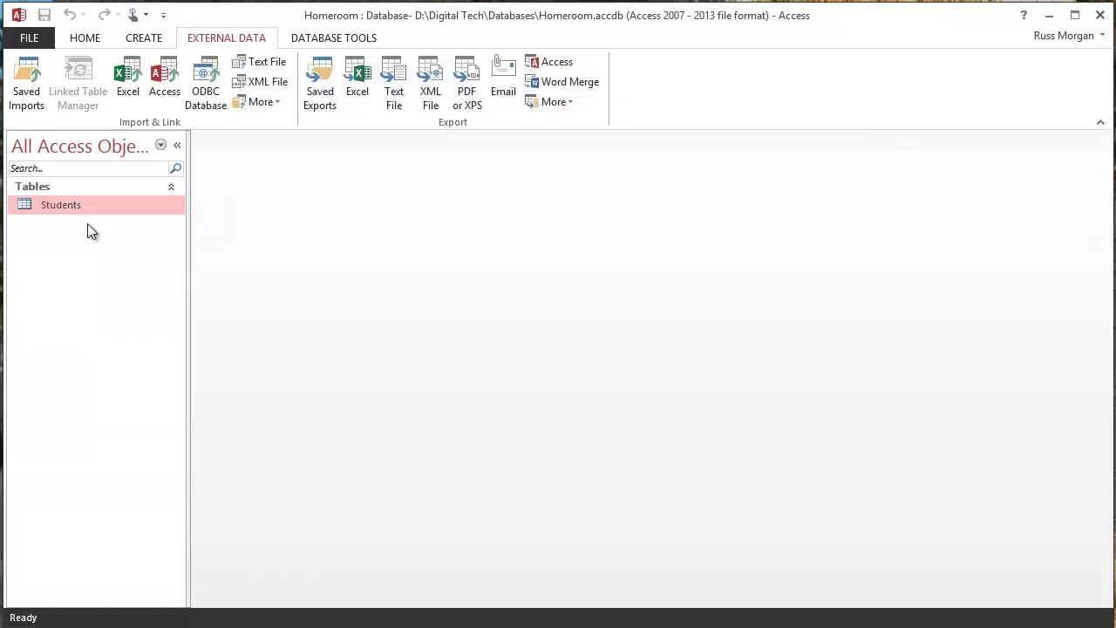
Open the Students table and check the four imported records (IDs 32–35) and blank rows.
double_click(55, 204)
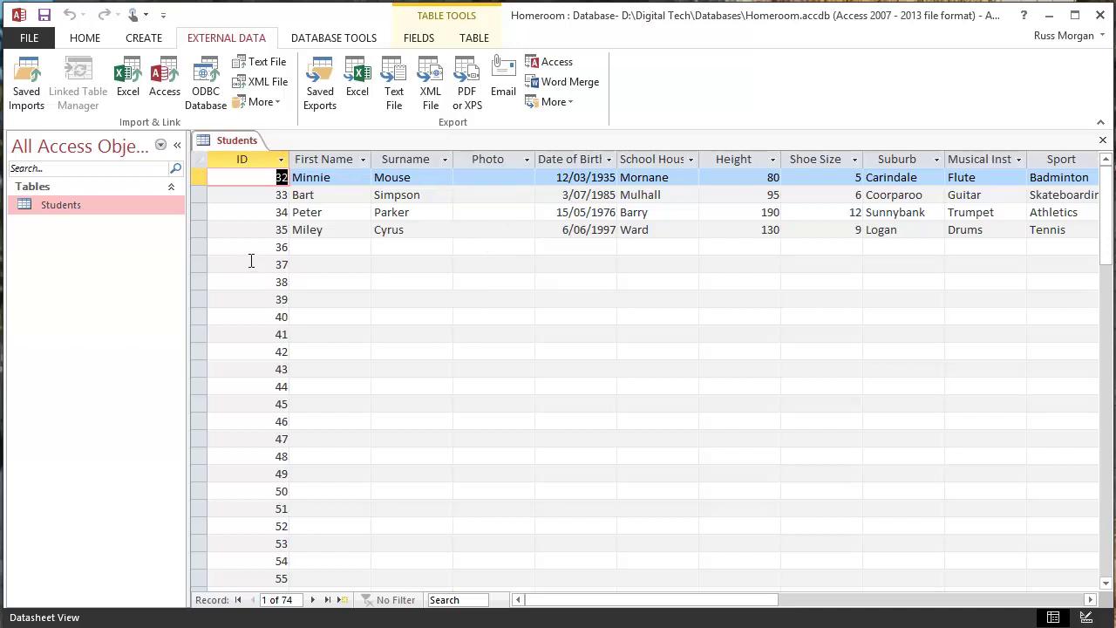
scroll(327, 323, down, 6)
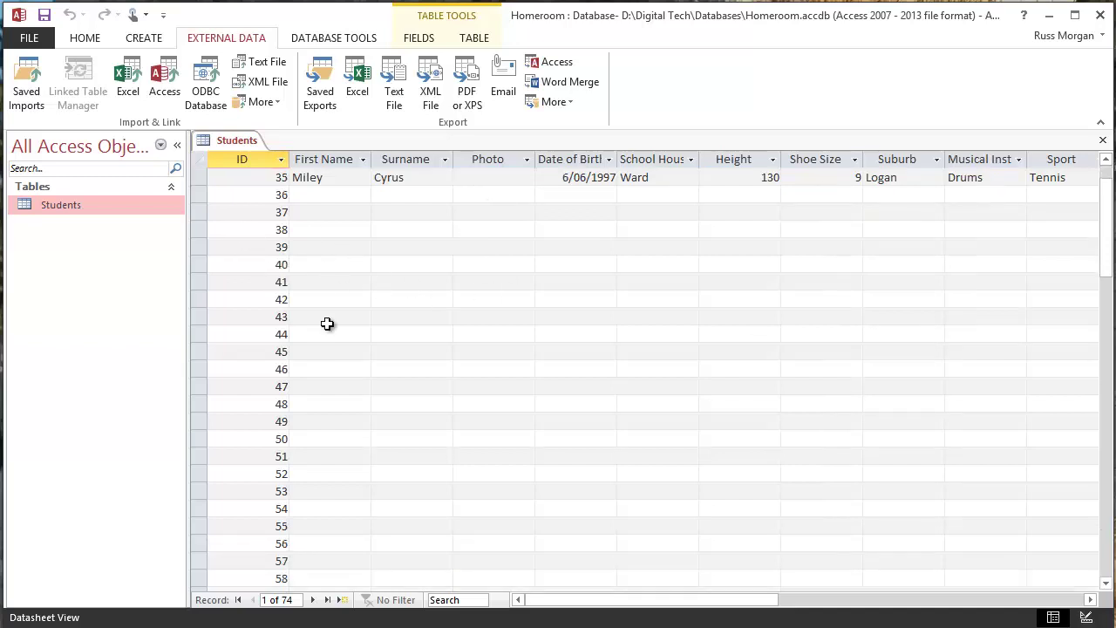
scroll(327, 323, down, 4)
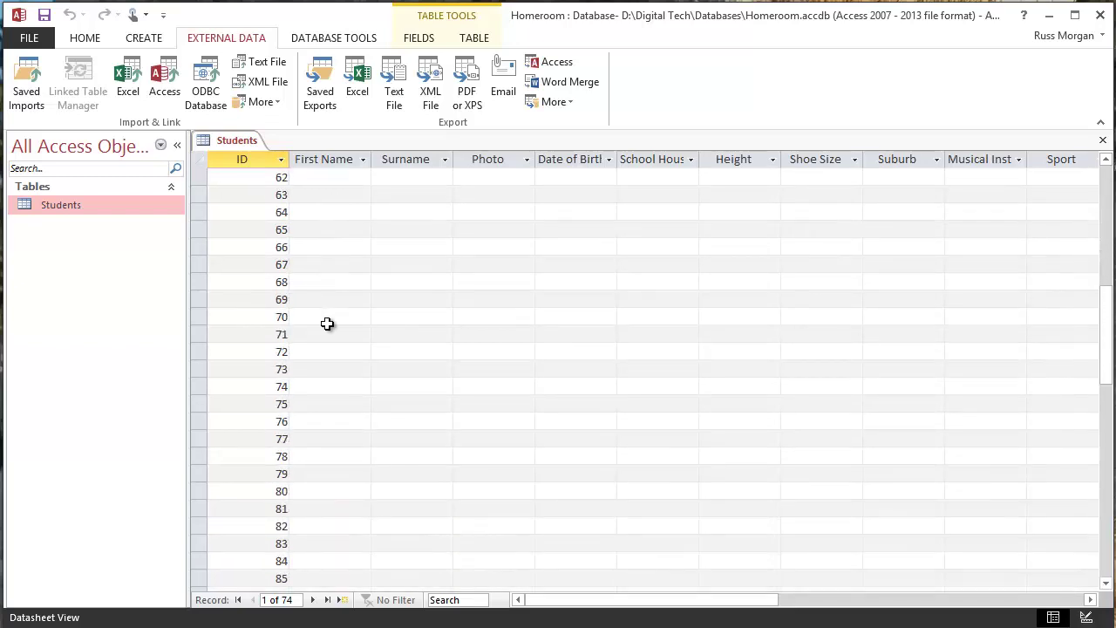
scroll(327, 324, up, 4)
scroll(327, 324, up, 6)
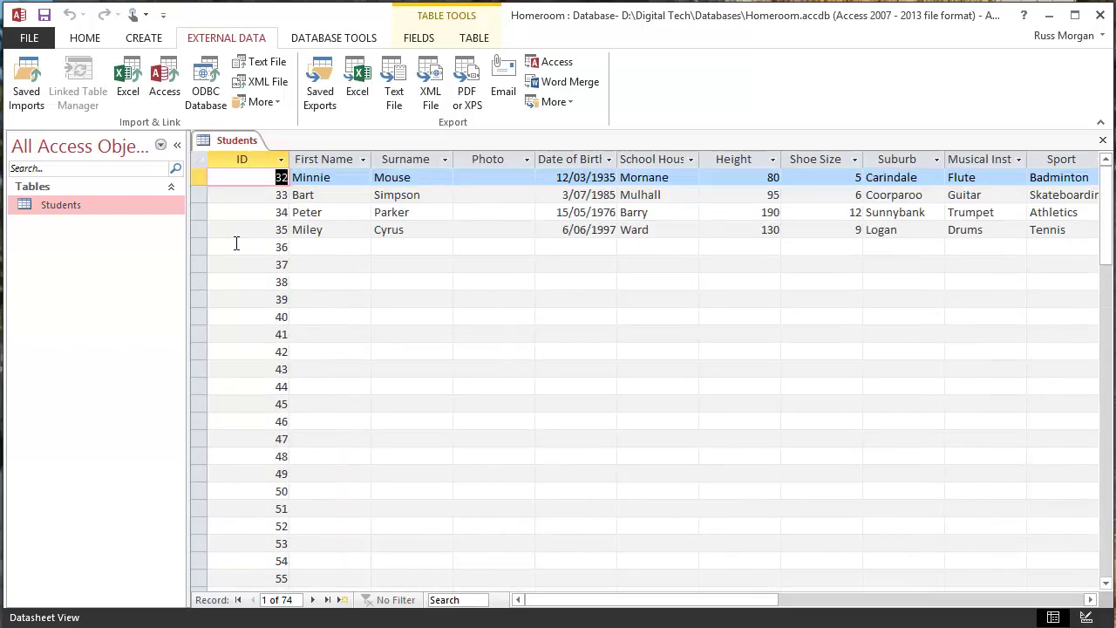
Delete the 70 blank rows from record 36 down, leaving only IDs 32–35.
mouse_move(197, 247)
mouse_down()
mouse_move(183, 591)
mouse_move(194, 256)
mouse_up()
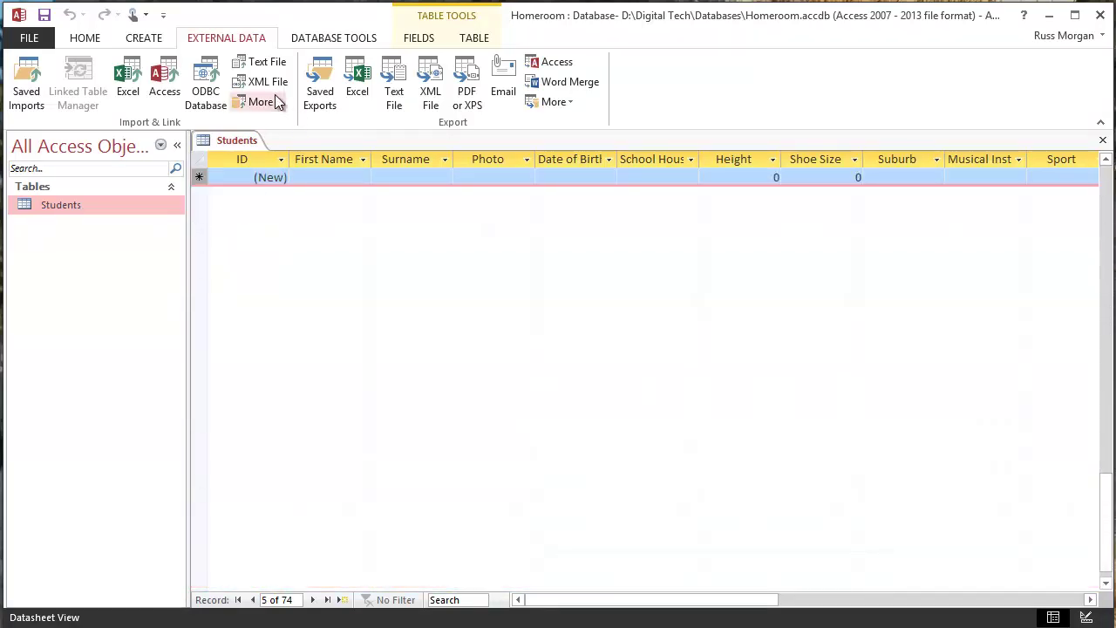
click(85, 38)
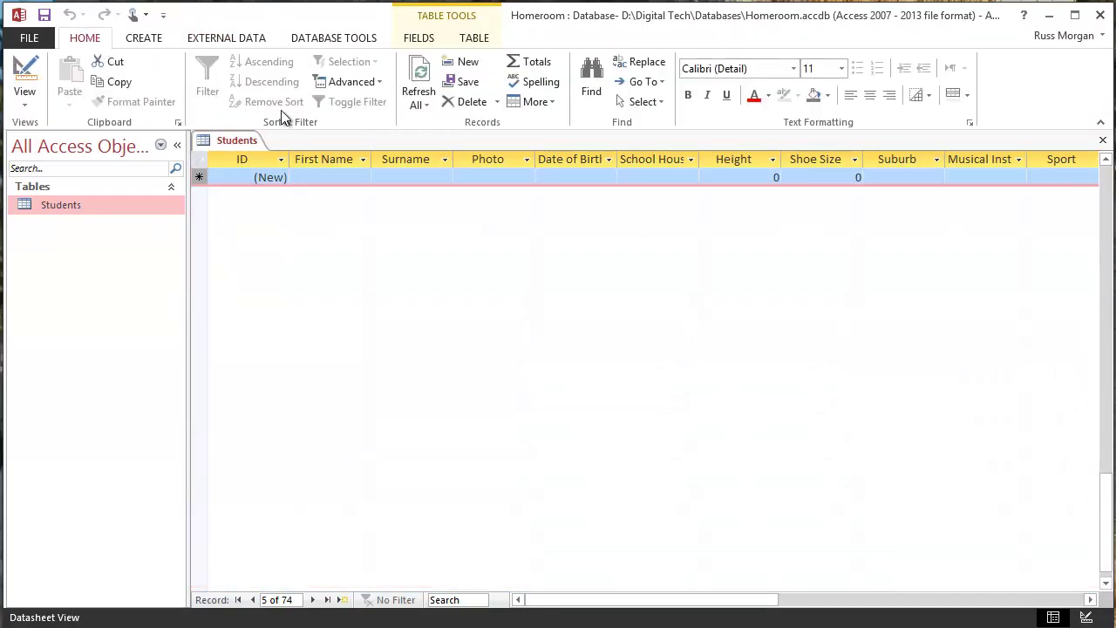
click(467, 102)
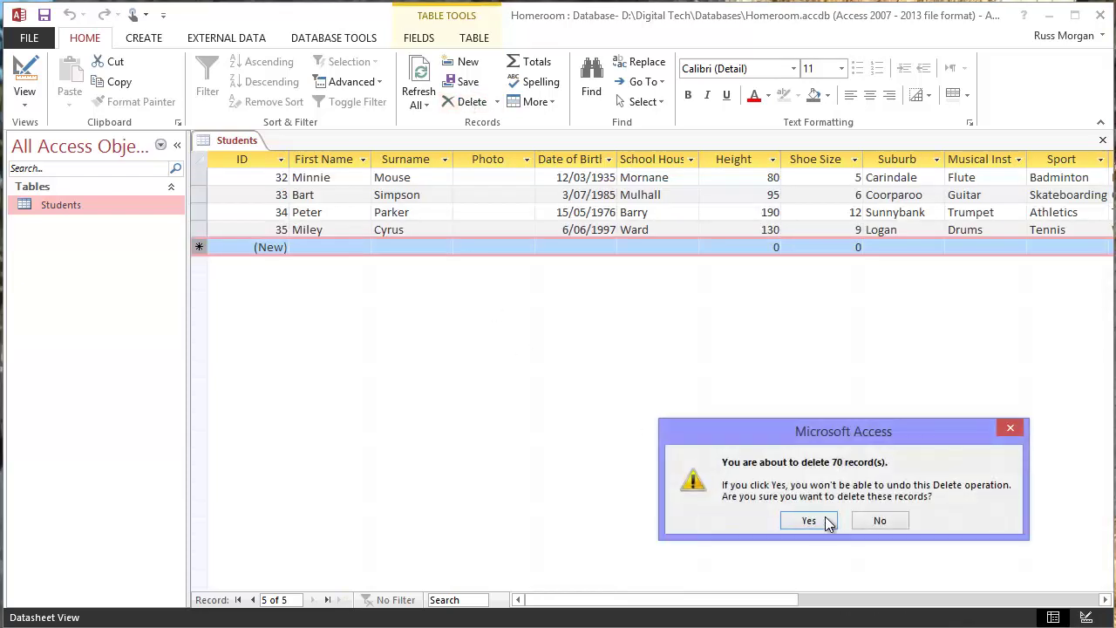
click(812, 519)
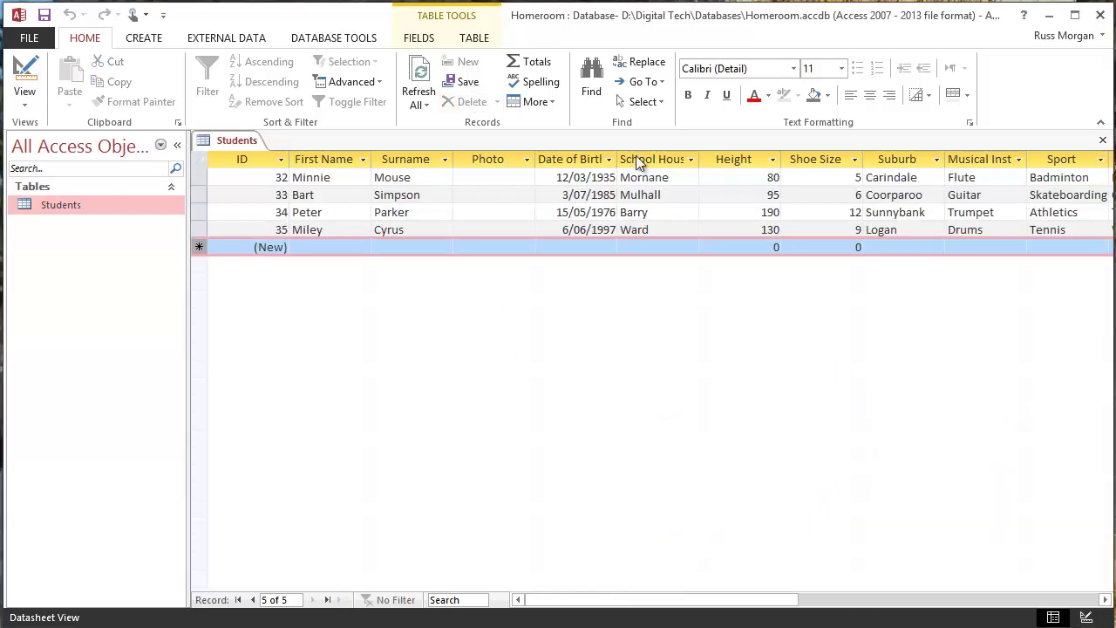